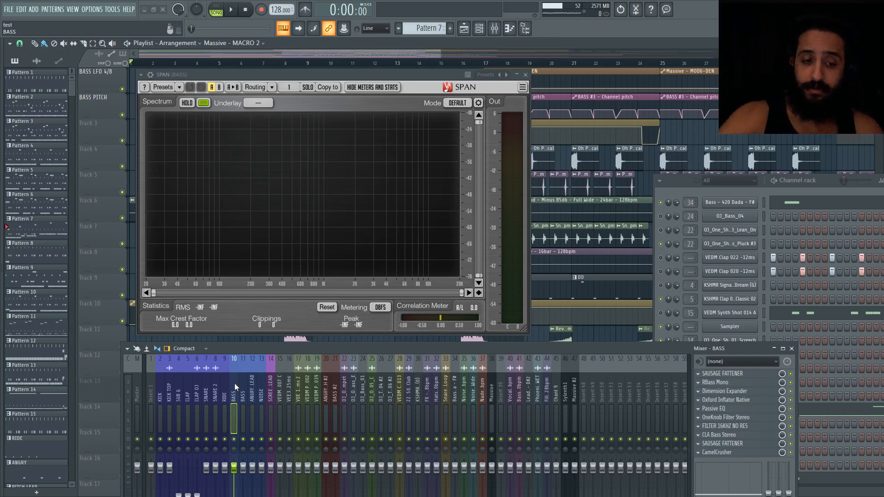
- Solo the two BASS mixer tracks on inserts 10 and 11, and reset SPAN's statistics on insert 11
click(233, 444)
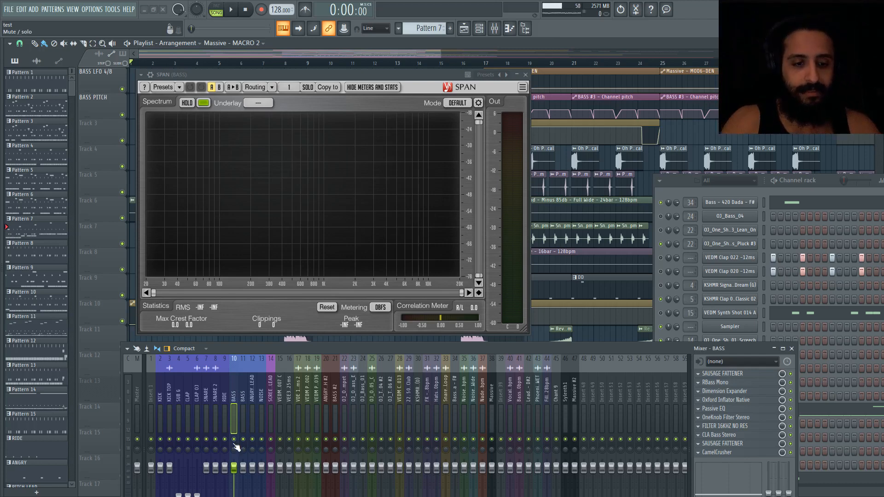
click(241, 388)
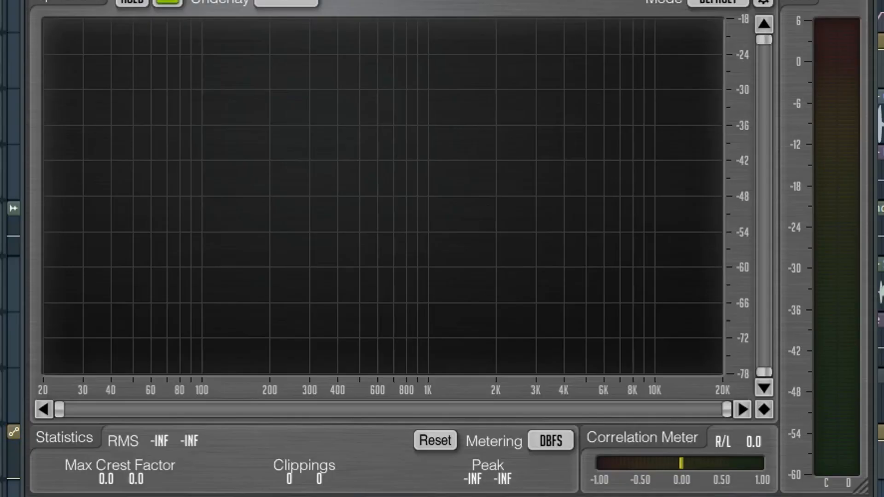
key(space)
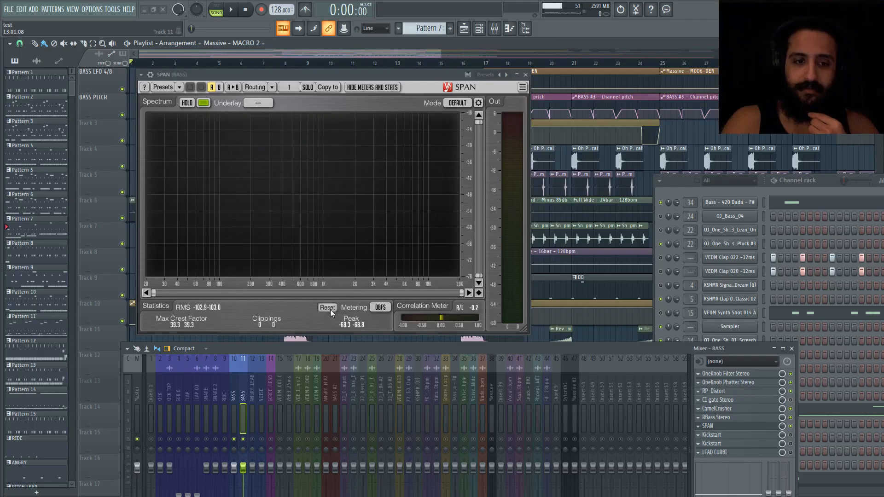
click(327, 308)
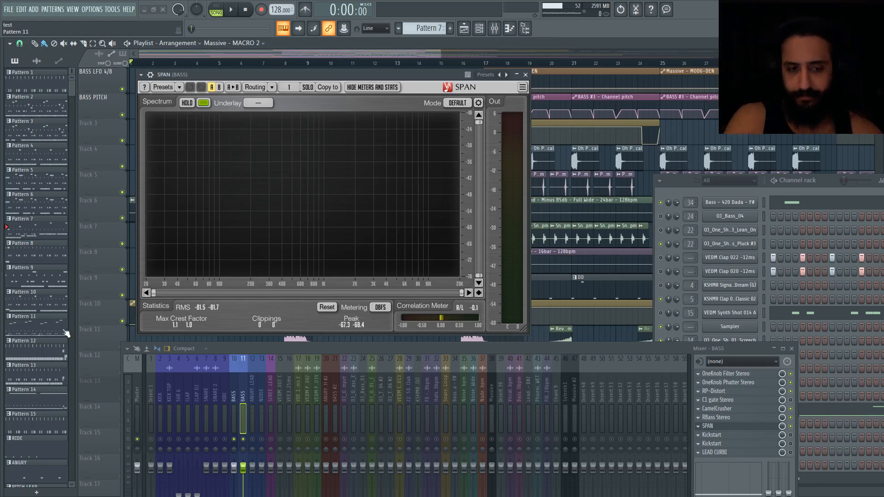
- Check the effect chain of the BASS track on insert 10 and re-measure the bass noise level in SPAN with reset statistics
click(235, 375)
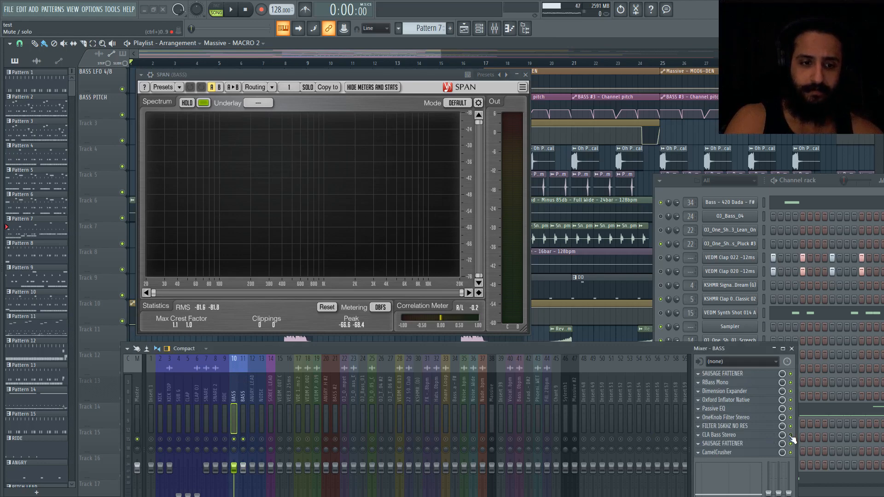
click(328, 308)
click(328, 307)
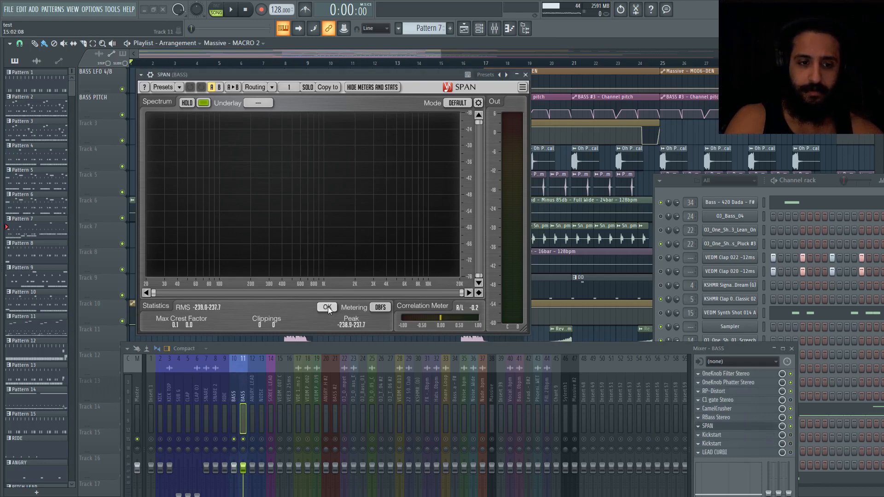
click(238, 377)
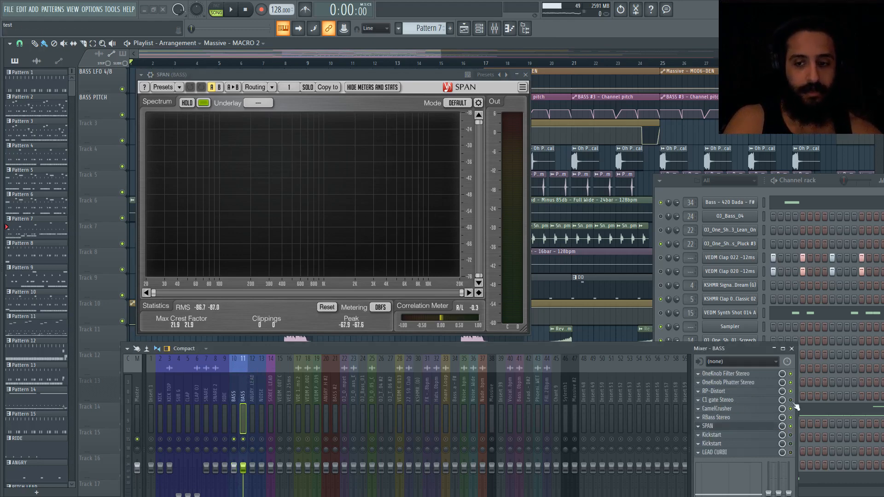
- Open the C1 gate Stereo on BASS insert 11 and arrange it above a shrunken SPAN window, resetting SPAN's statistics
click(752, 401)
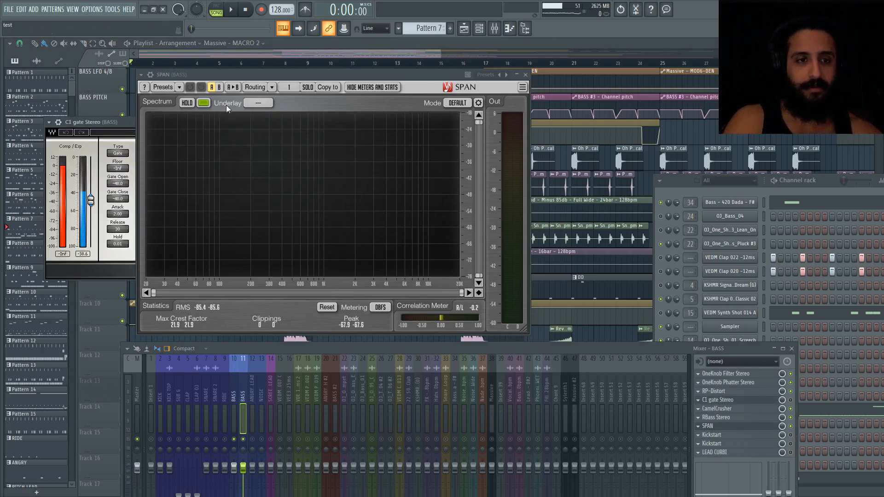
click(130, 122)
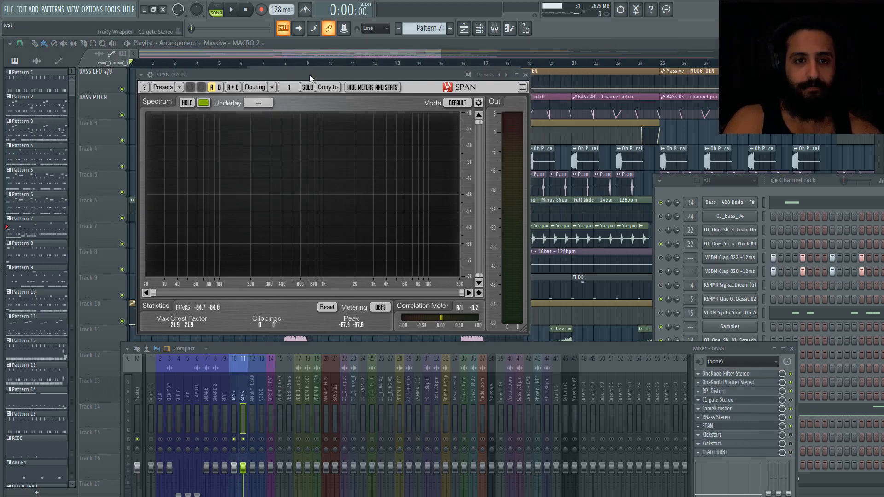
drag(525, 330, 482, 216)
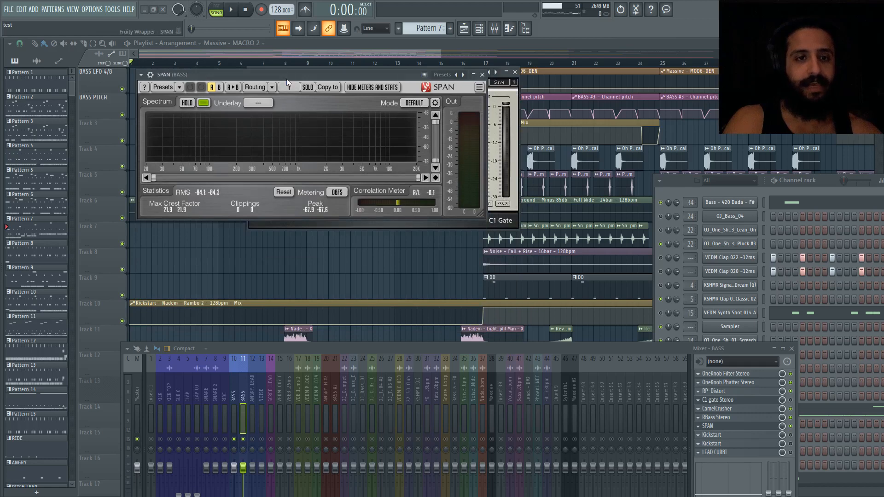
drag(287, 78, 305, 228)
drag(315, 69, 229, 66)
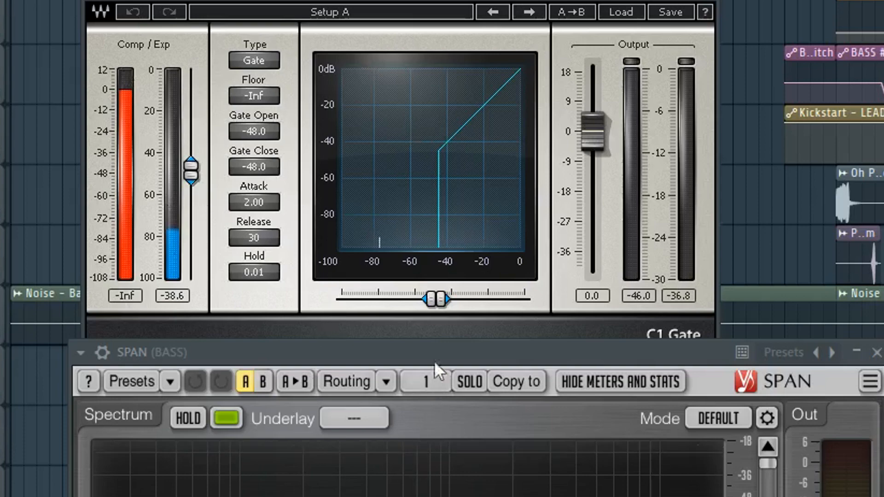
drag(435, 361, 439, 225)
click(419, 486)
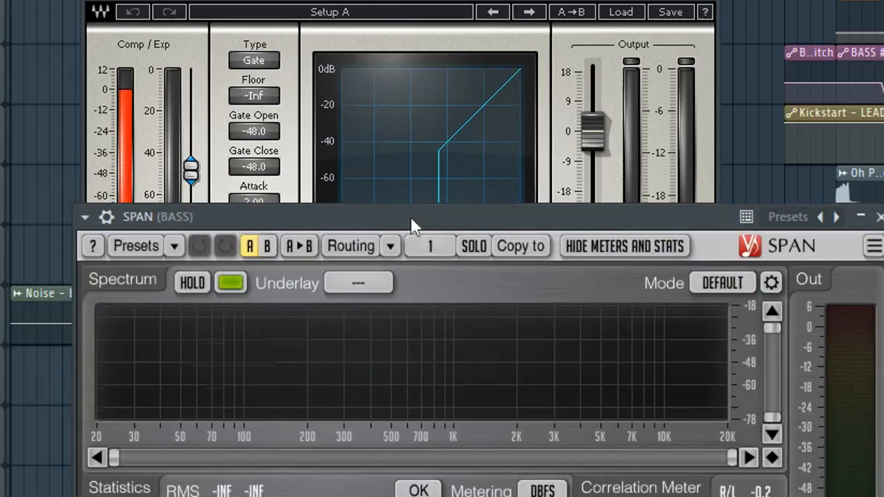
drag(410, 217, 394, 364)
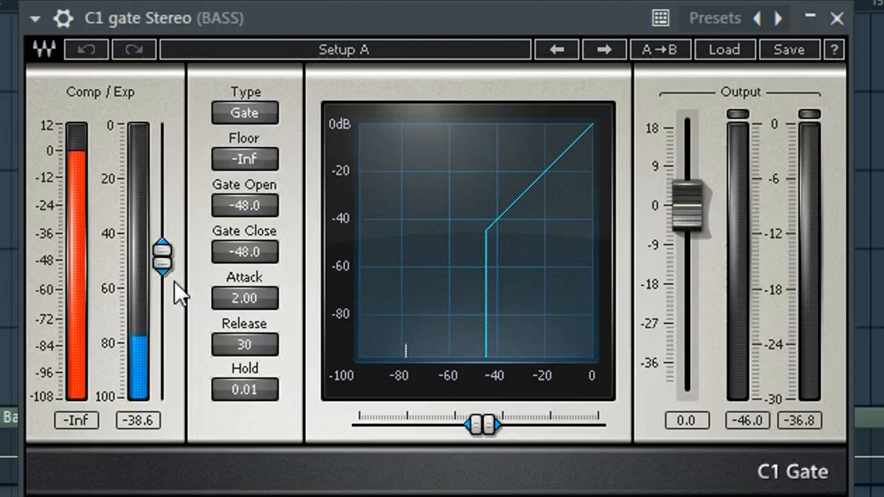
- Try the C1 gate with thresholds at -27.6 and lower, switching its type to Expander and back to Gate
drag(163, 249, 163, 207)
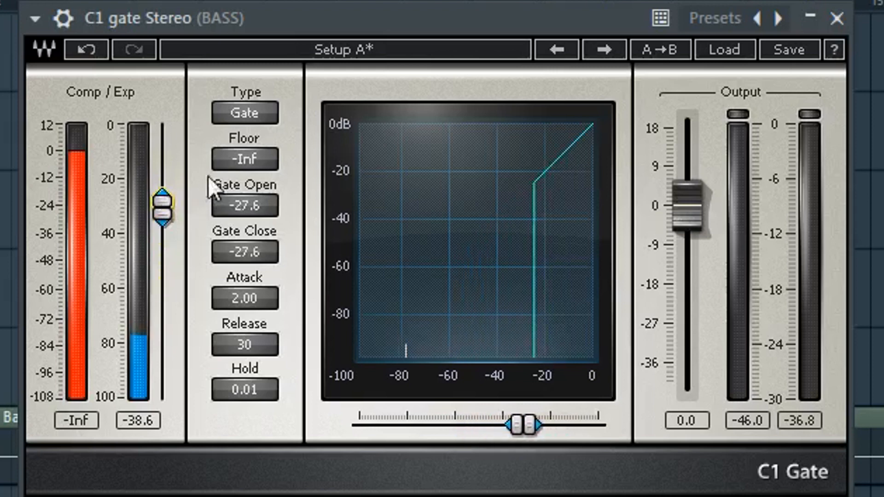
click(256, 113)
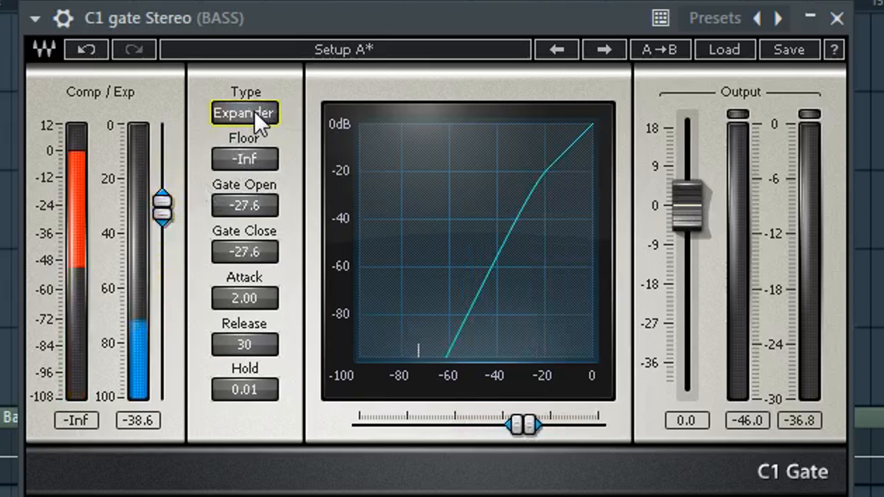
mouse_move(162, 217)
mouse_down()
mouse_move(162, 329)
mouse_move(162, 162)
mouse_move(163, 382)
mouse_move(162, 251)
mouse_up()
click(248, 113)
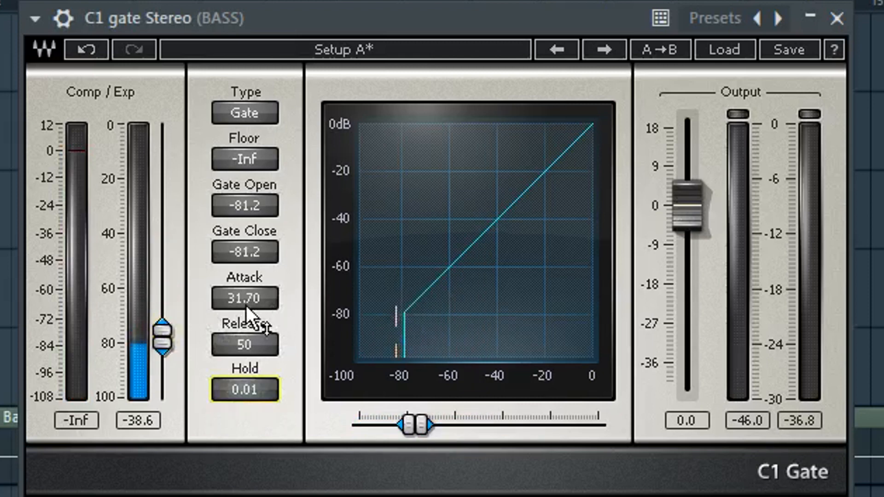
- Set the attack of the BASS track's C1 gate to 2.00
click(246, 302)
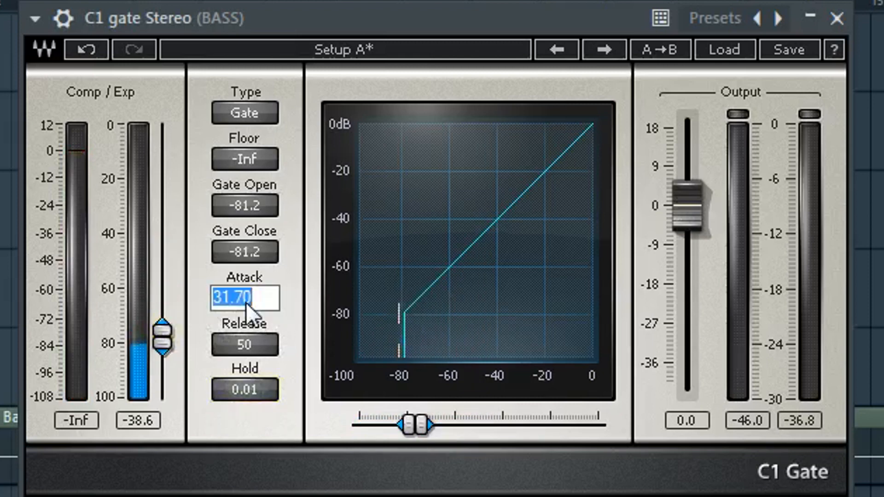
text(2)
key(Return)
- Try C1 gate thresholds of -33.9, -47.6 and -63.4 on the BASS track, and set Gate Open to -64
drag(160, 337, 162, 227)
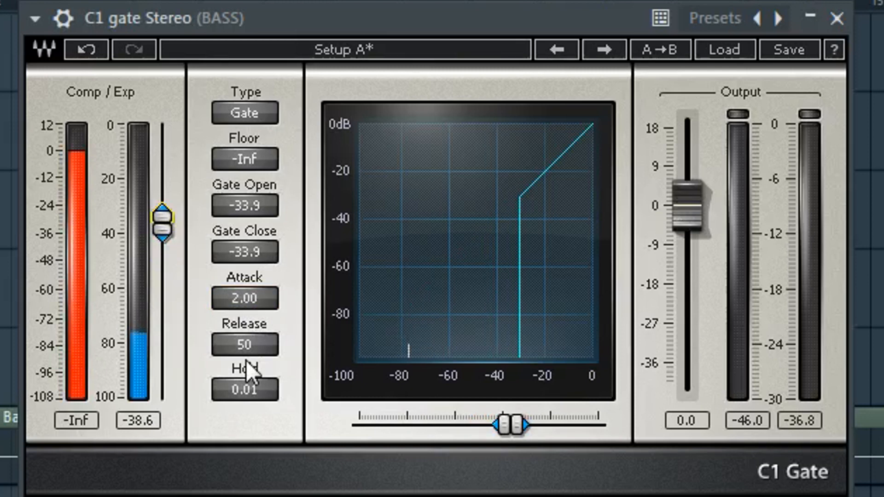
drag(162, 223, 163, 253)
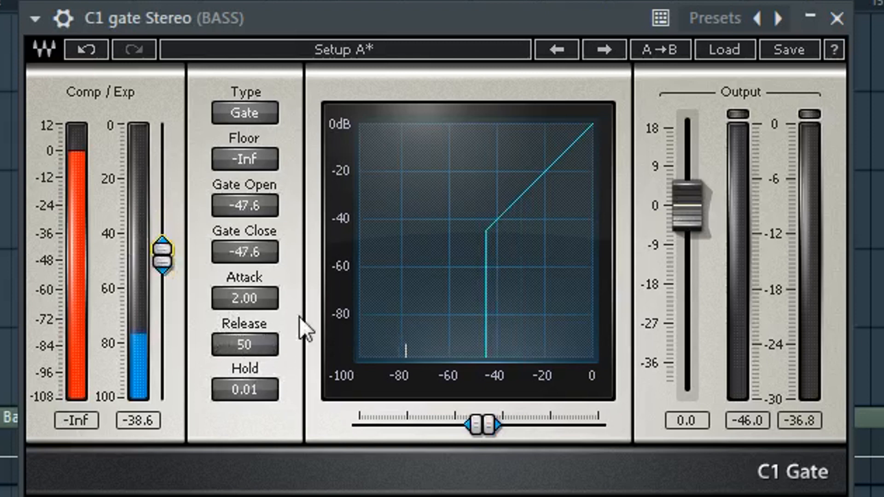
drag(164, 245, 164, 284)
click(253, 208)
text(-64)
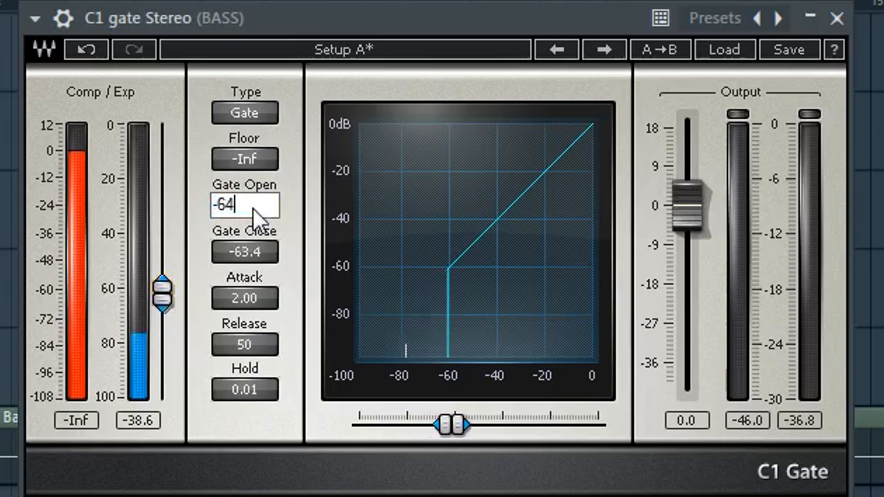
key(Return)
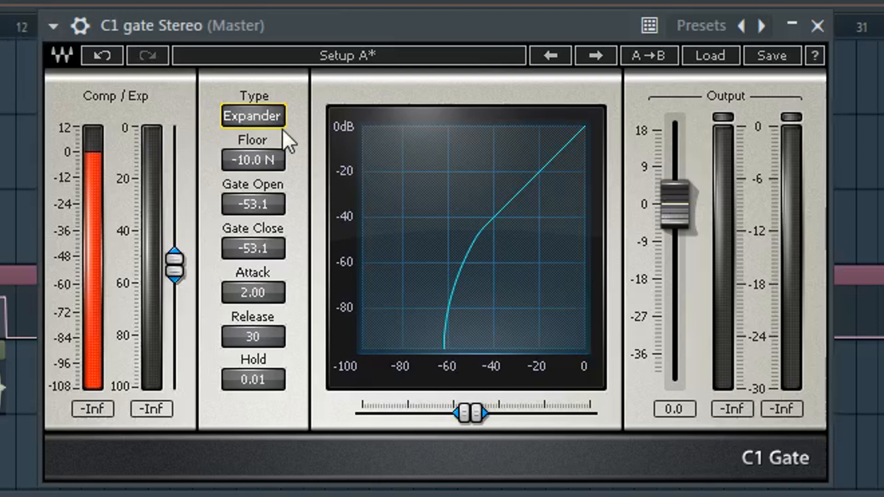
- Compare the Gate and Expander types on the Master's C1 gate, ending on Expander with the floor at -10.0
click(272, 119)
click(272, 119)
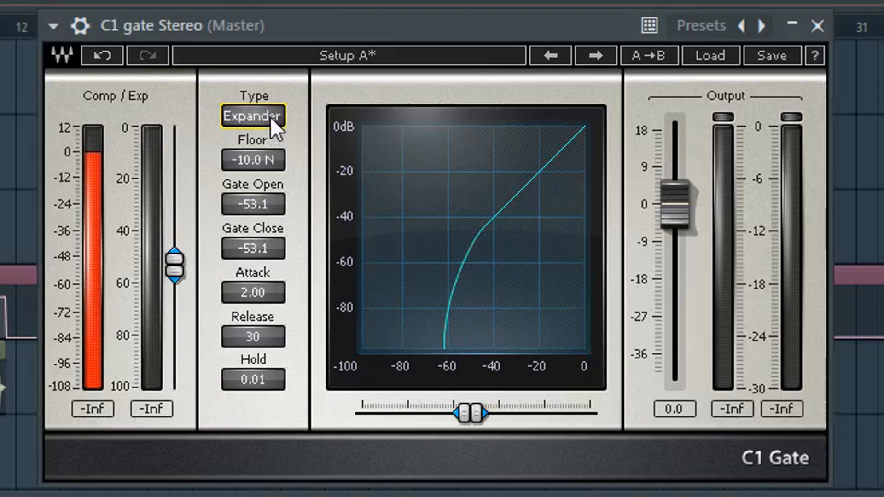
click(270, 119)
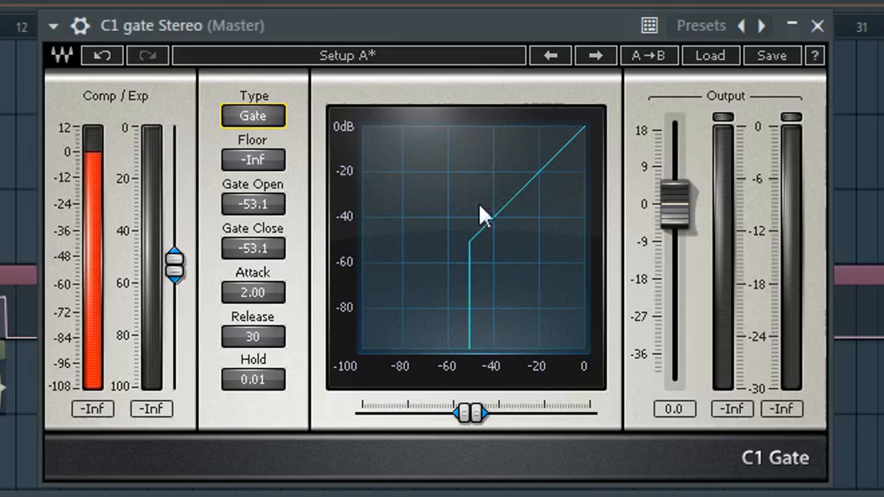
click(262, 118)
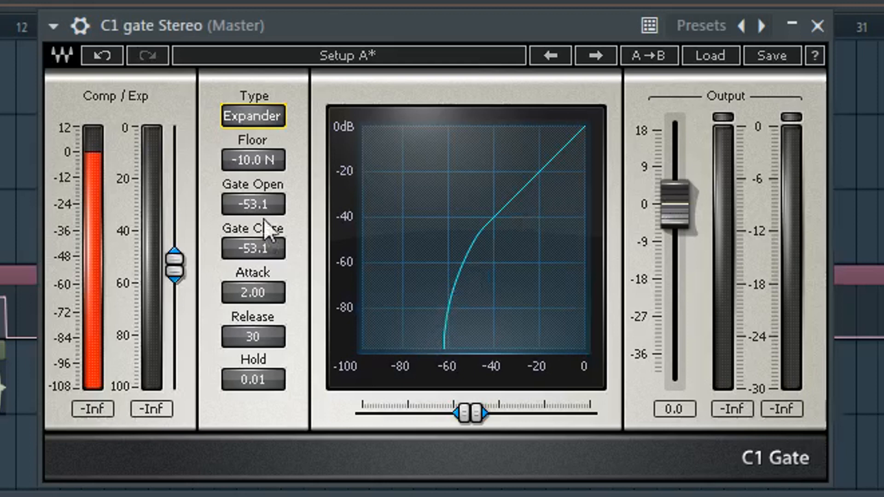
drag(263, 162, 247, 172)
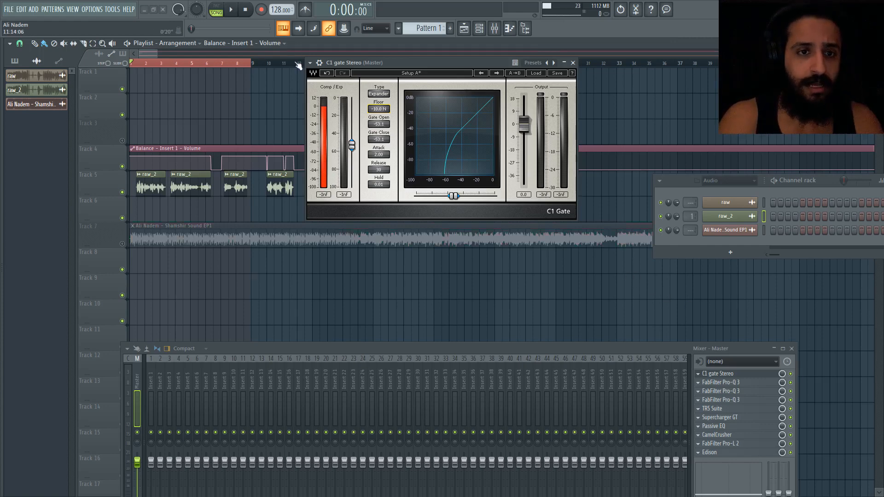
- Select the playlist time range from bar 1 to about bar 12, and move the C1 gate and mixer windows clear of the clips
drag(298, 64, 130, 64)
drag(357, 63, 402, 75)
scroll(203, 107, up, 2)
drag(144, 55, 141, 56)
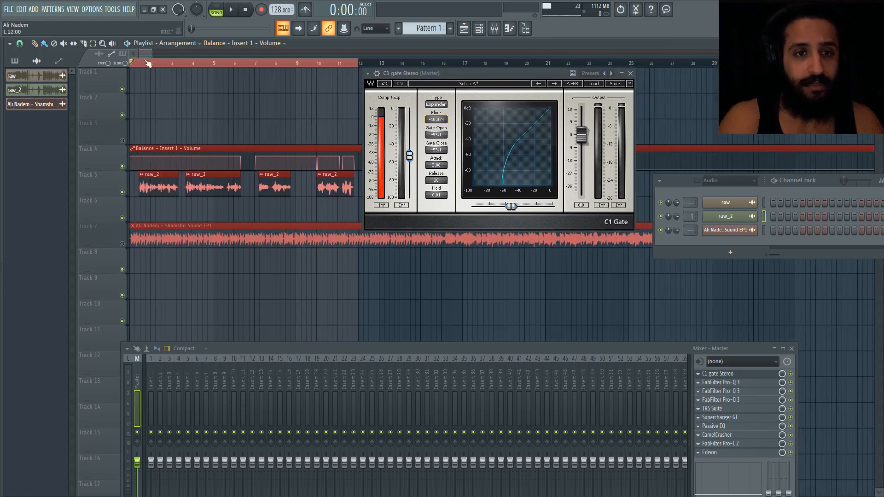
drag(398, 73, 451, 81)
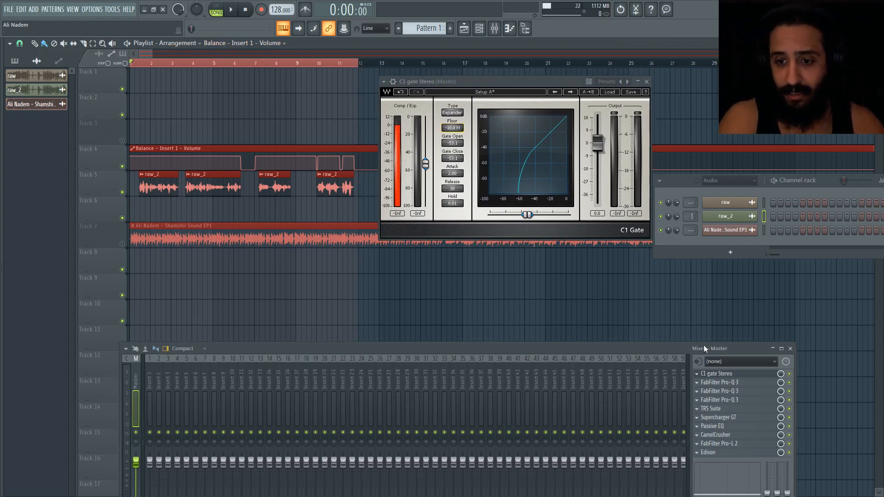
drag(737, 348, 576, 295)
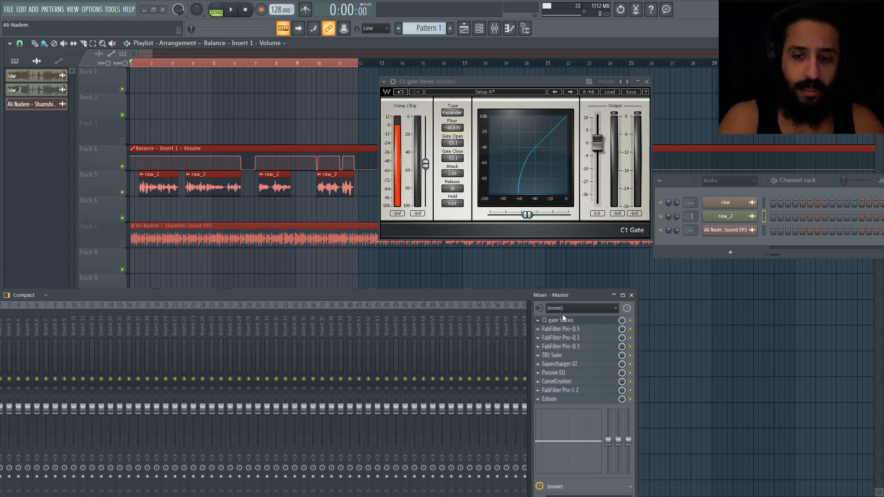
- Examine the raw_2 vocal clip's channel settings and the gaps between its slices under the Balance volume automation
double_click(216, 184)
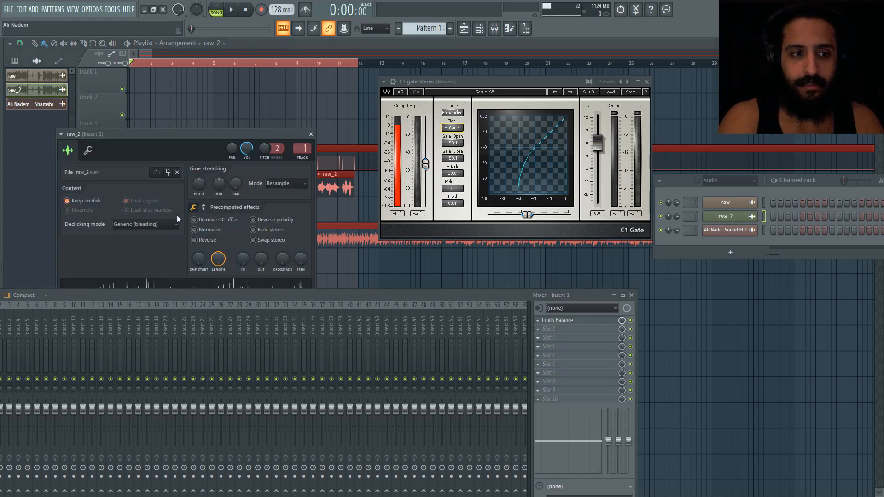
click(311, 134)
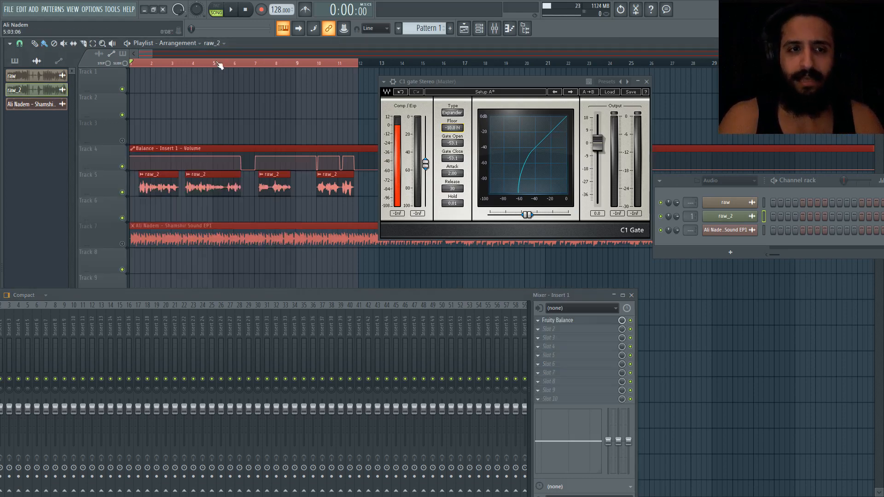
scroll(140, 121, up, 5)
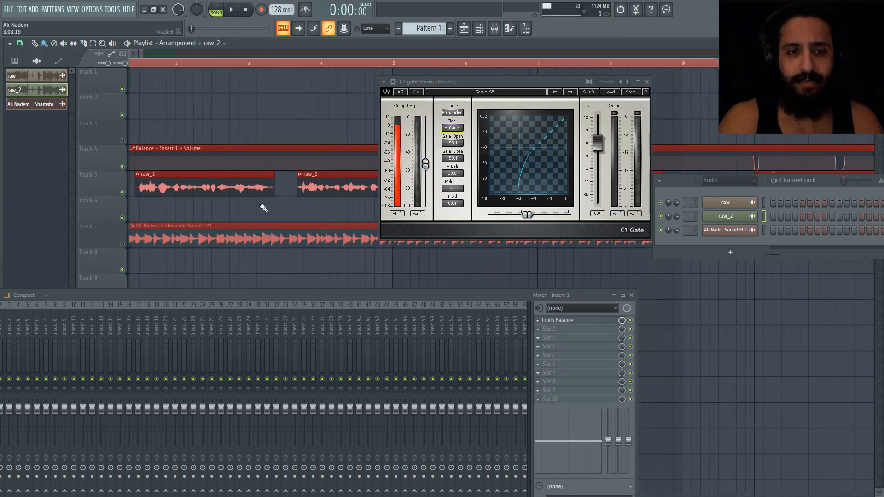
scroll(289, 201, down, 4)
scroll(276, 170, up, 6)
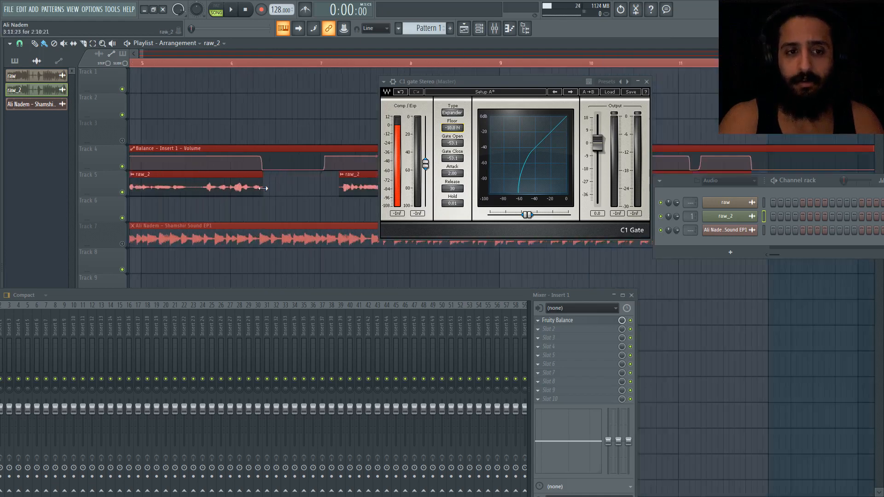
scroll(271, 197, down, 5)
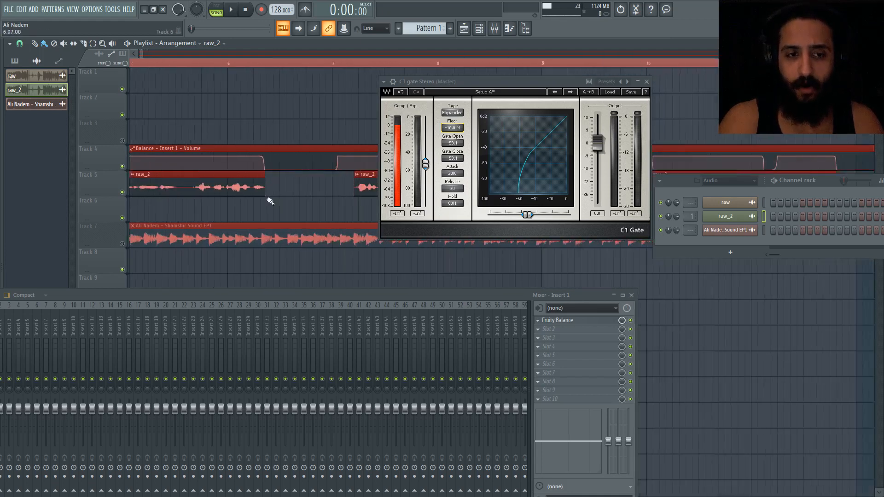
scroll(301, 200, down, 1)
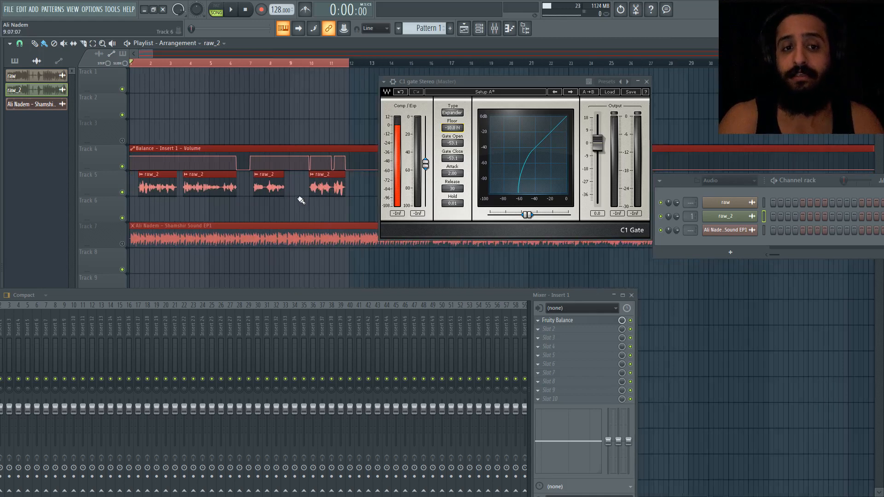
drag(415, 82, 394, 64)
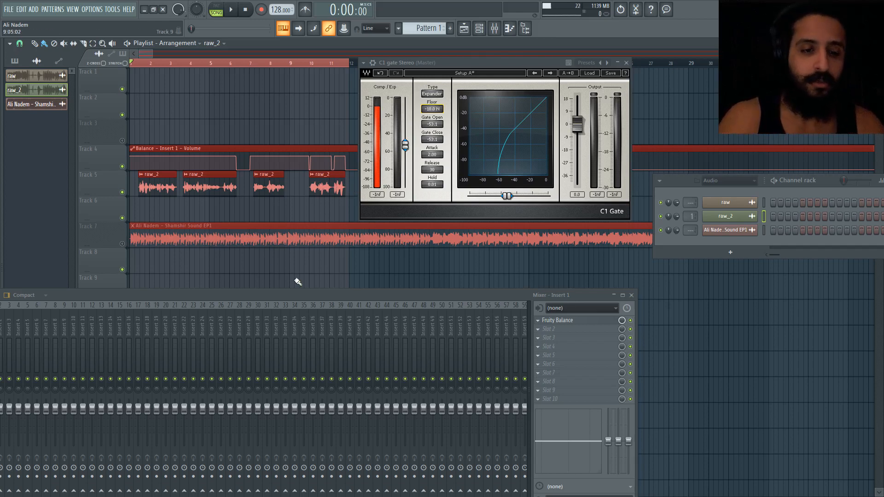
- Select the Master track in the mixer and move the mixer window clear of the playlist clips
drag(286, 298, 387, 245)
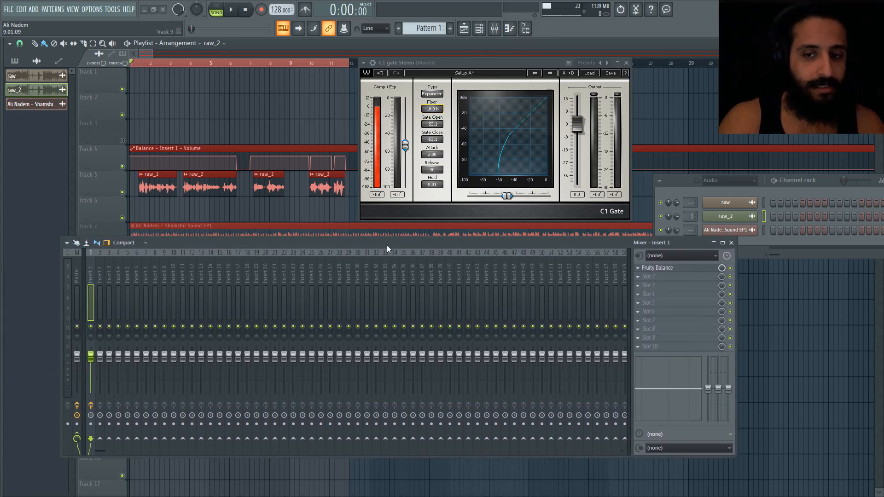
click(78, 275)
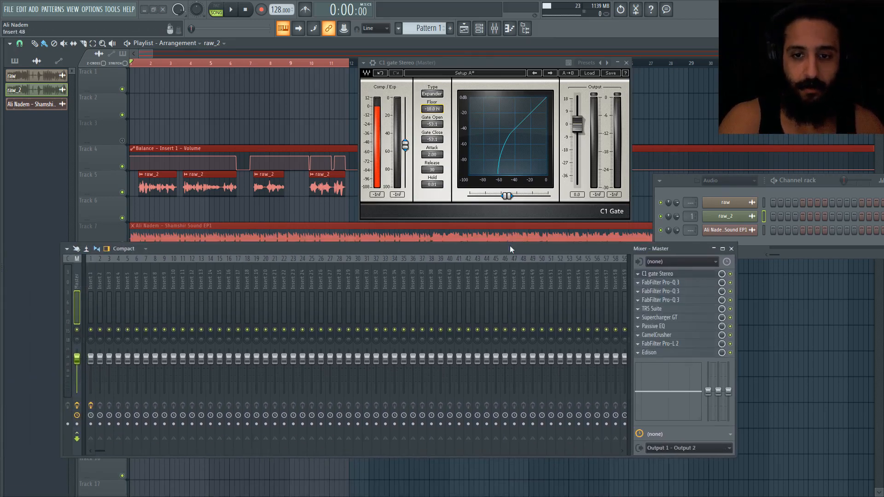
drag(510, 245, 495, 278)
- Select the playlist time range from bar 1 to just before bar 4 and bypass the Master's C1 gate
click(269, 63)
drag(184, 63, 131, 63)
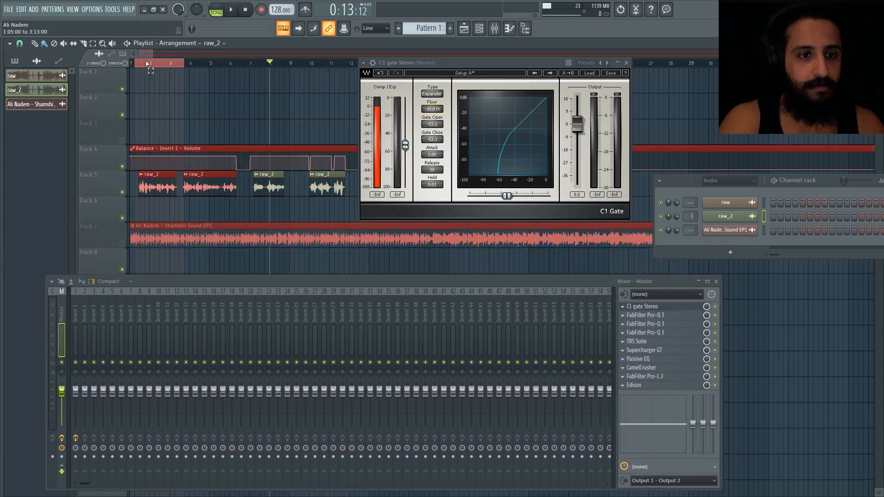
click(715, 306)
scroll(110, 156, up, 3)
- Play the first raw_2 slice repeatedly with the C1 gate bypassed to hear its background noise
key(space)
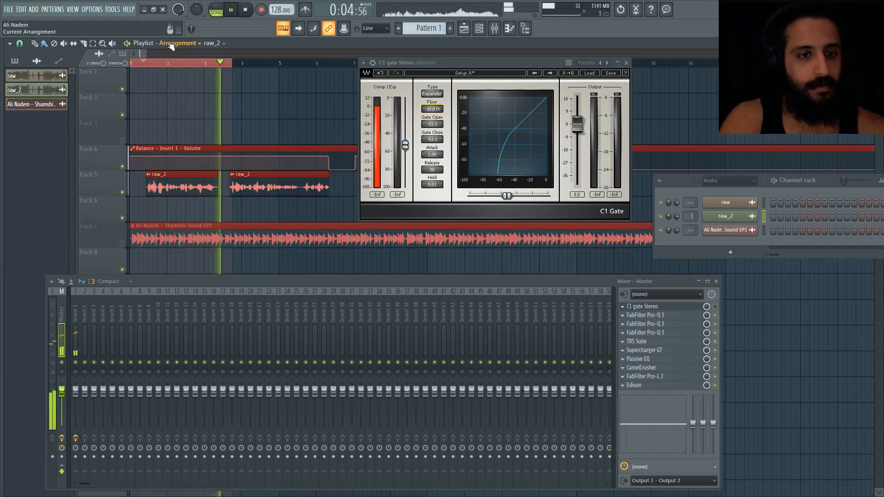
key(space)
key(space)
key(space)
key(space)
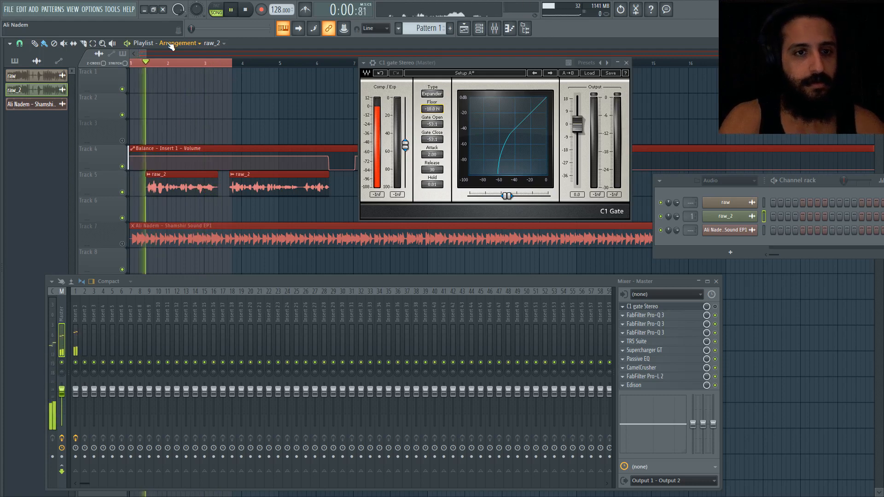
key(space)
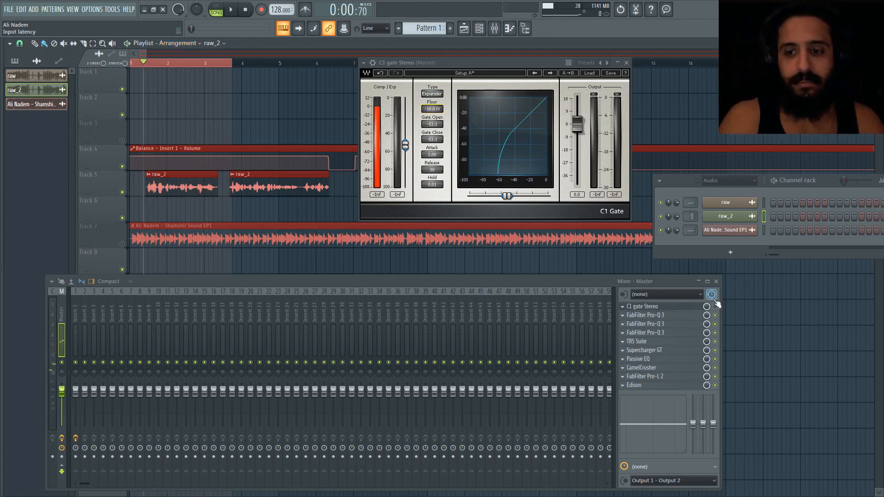
- Play the first raw_2 slice with the Master's C1 gate enabled to compare the noise
key(space)
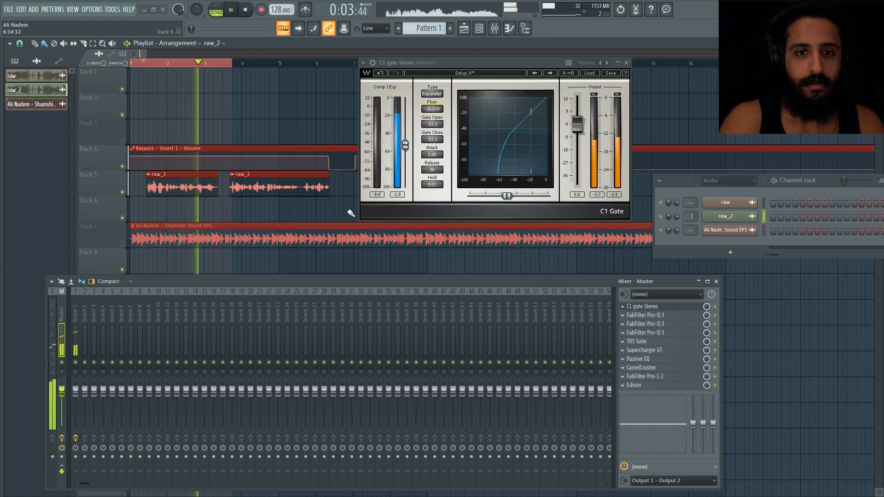
key(space)
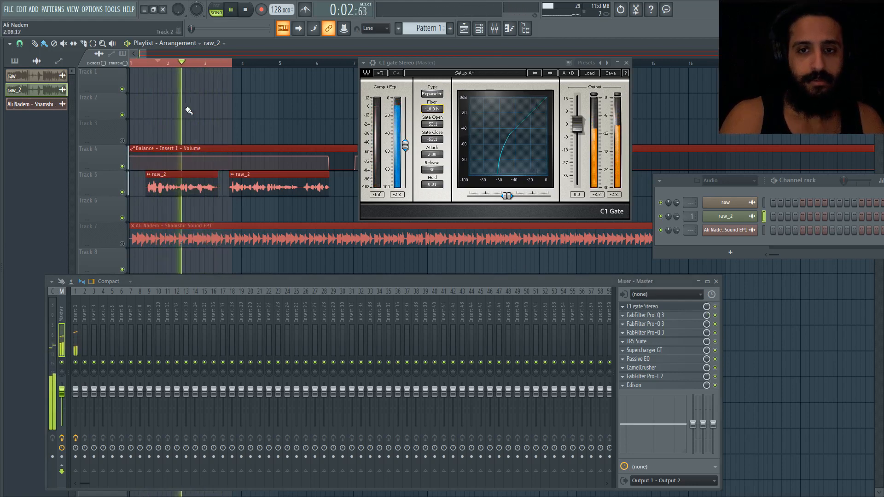
key(space)
key(space)
key(space)
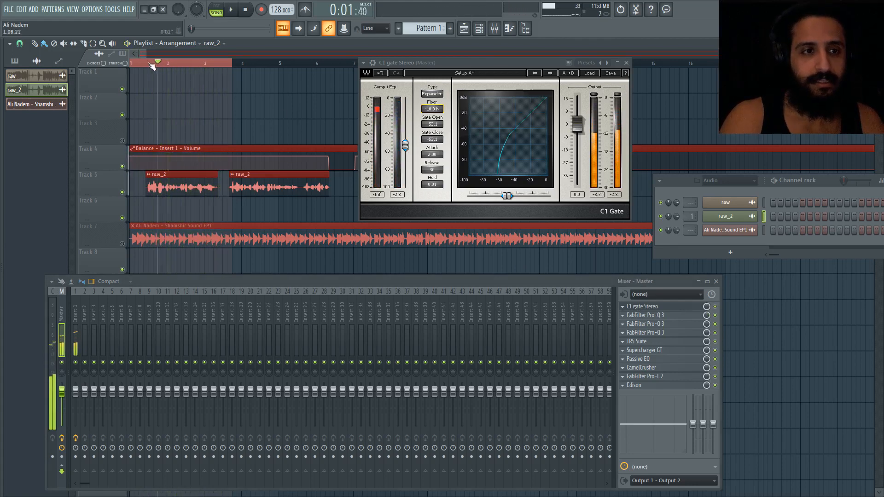
- Set the playhead just before the first raw_2 slice and replay its quiet start through the C1 gate
click(142, 63)
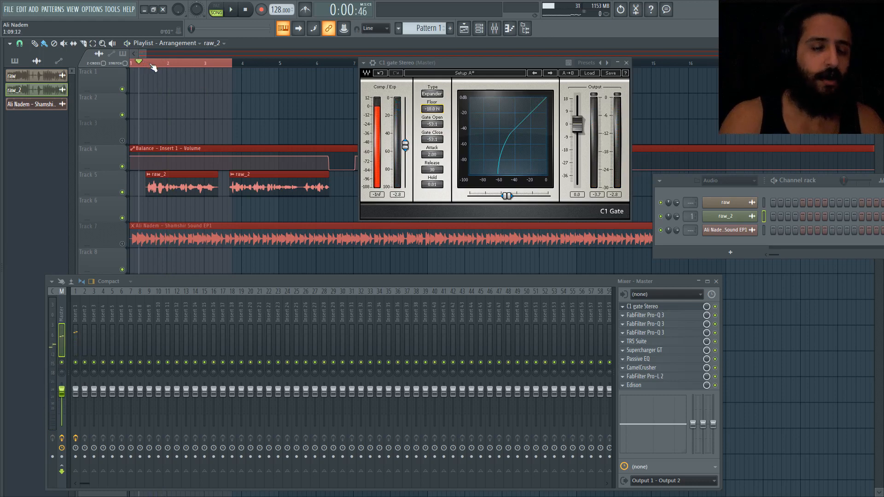
key(space)
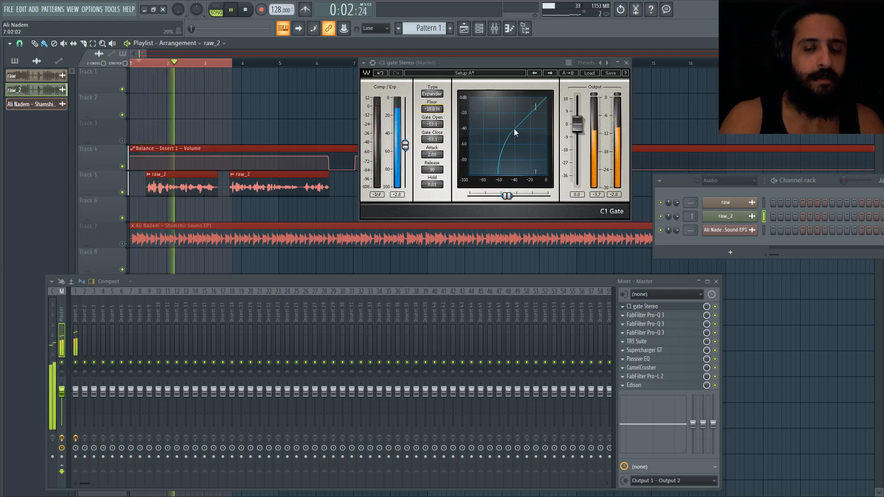
key(space)
key(space)
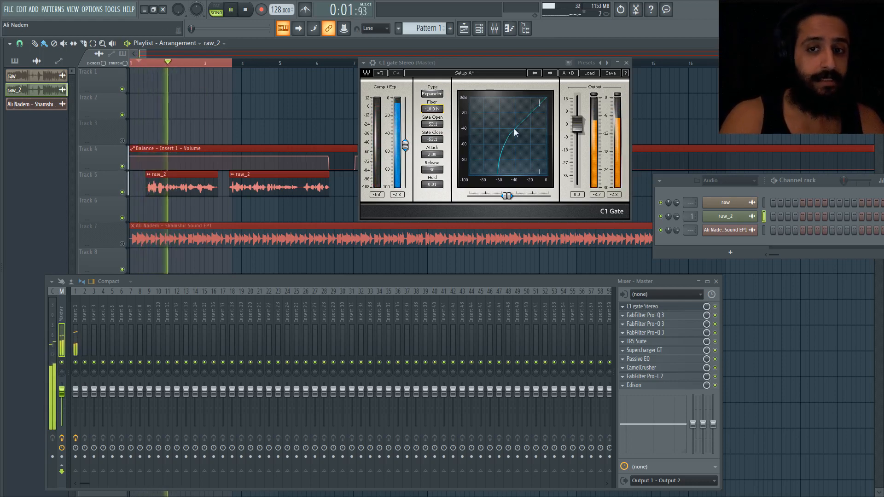
key(space)
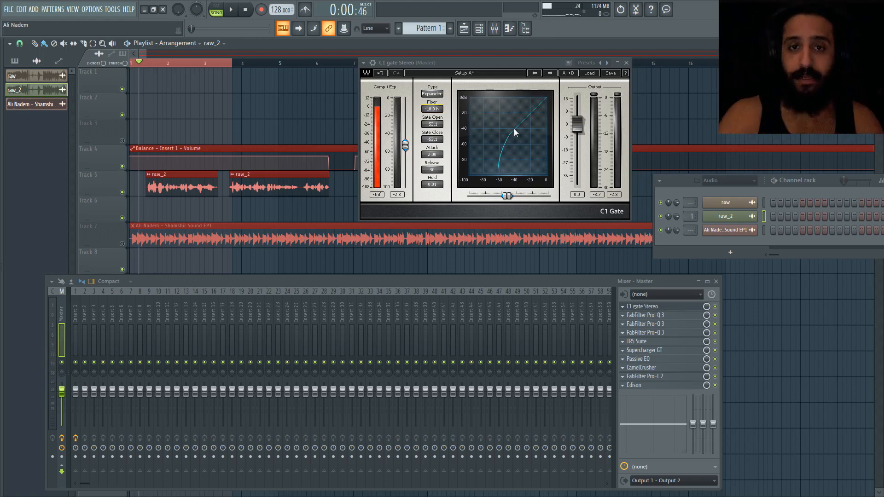
key(space)
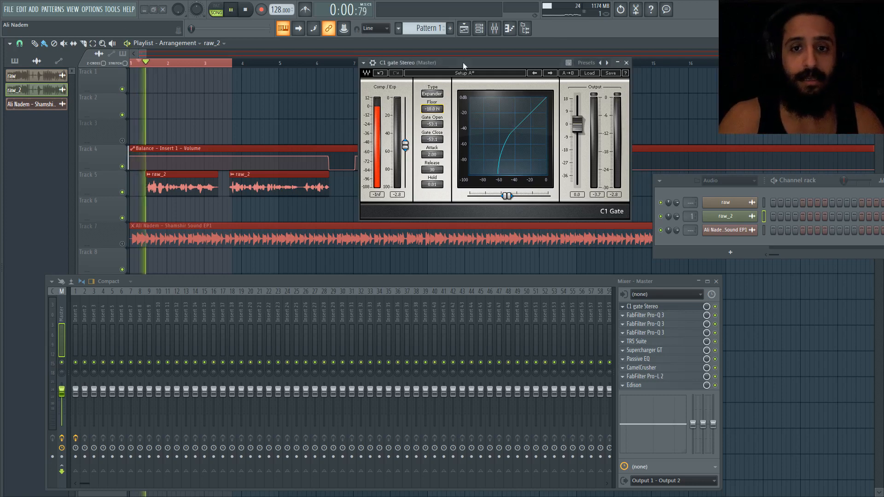
key(space)
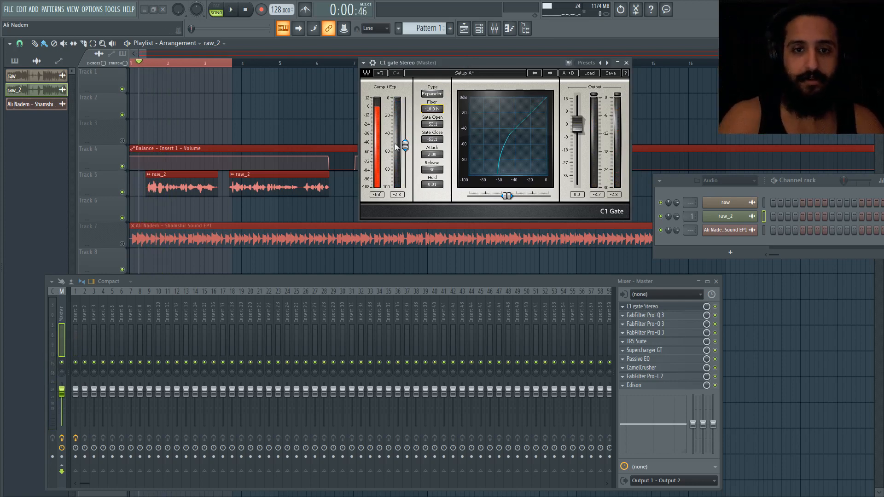
- Try the Master's C1 gate thresholds at about -63.5 and return Gate Open to -53.1
mouse_move(406, 148)
mouse_down()
mouse_move(405, 186)
mouse_move(405, 151)
mouse_up()
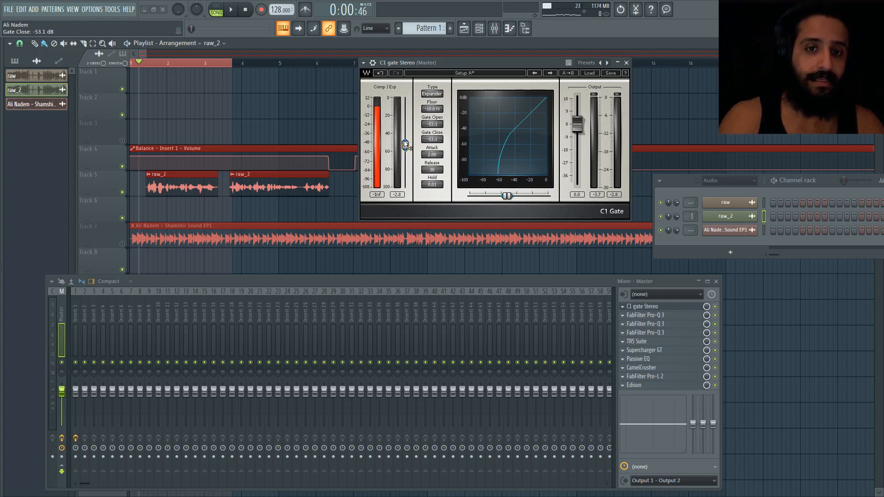
mouse_move(405, 146)
mouse_down()
mouse_move(405, 157)
mouse_move(405, 139)
mouse_move(405, 152)
mouse_up()
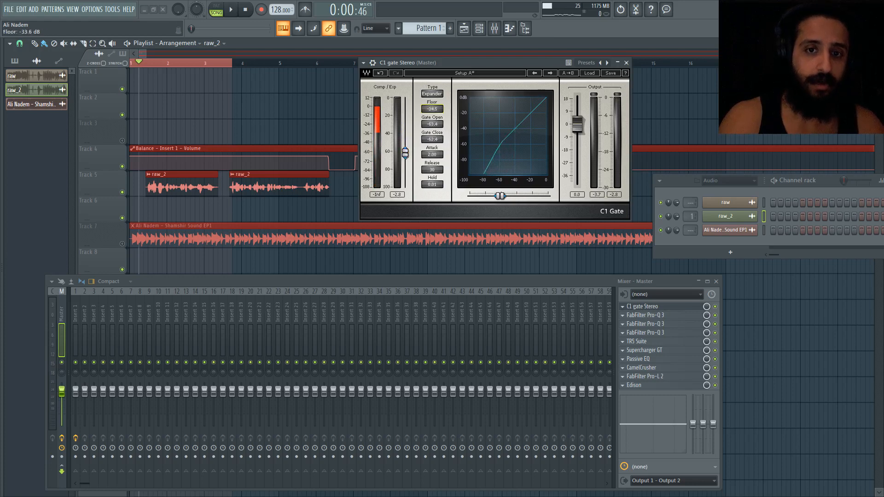
click(436, 124)
text(-53.1)
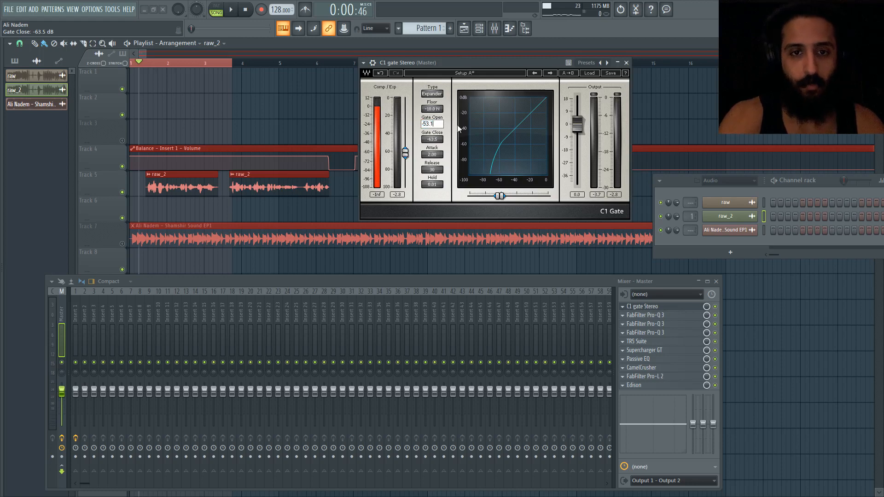
key(Return)
- Compare the C1 gate's Gate type with Expander, setting Gate Close to -53.6 and ending on Expander
click(433, 95)
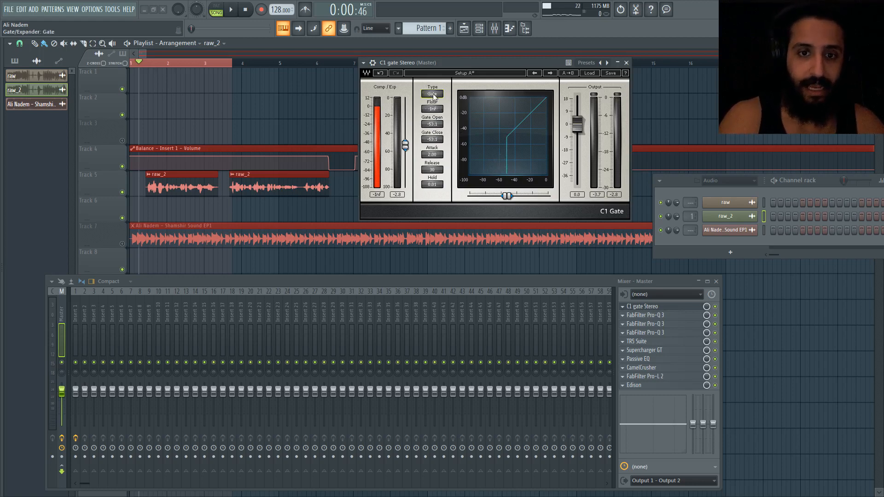
mouse_move(405, 146)
mouse_down()
mouse_move(405, 185)
mouse_move(405, 148)
mouse_up()
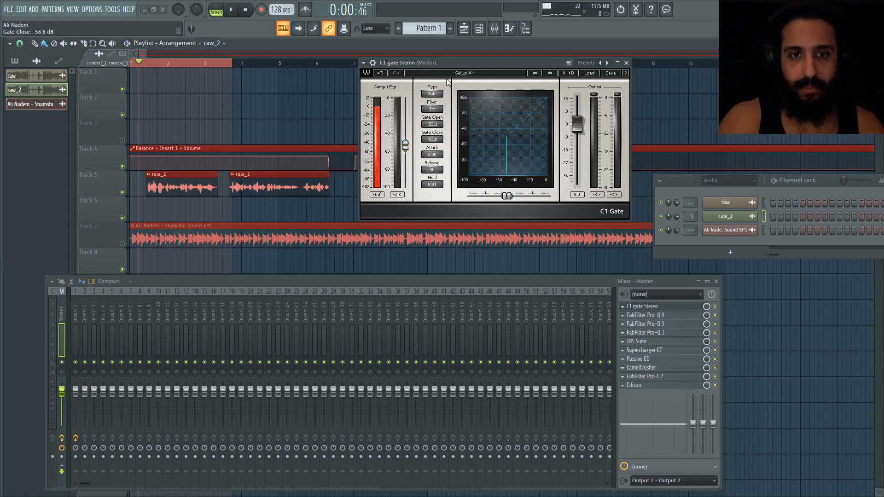
click(436, 93)
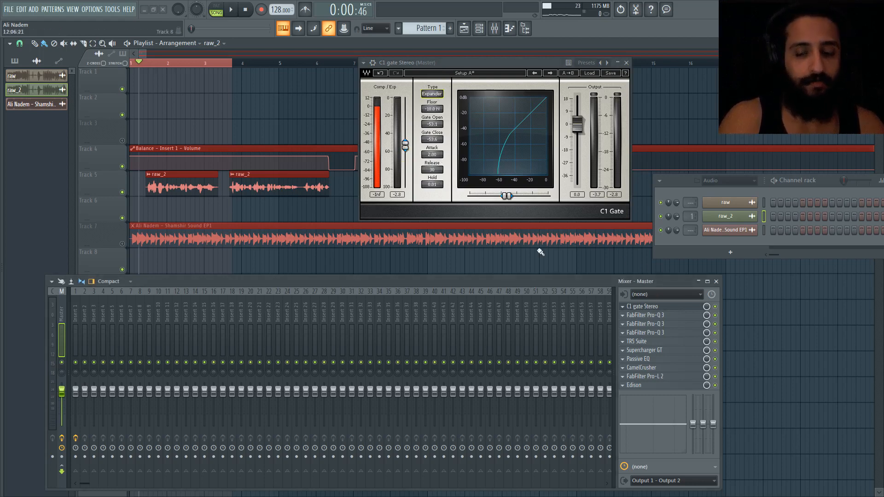
- Clear the time range and play the start of the first raw_2 slice with the C1 gate bypassed
key(space)
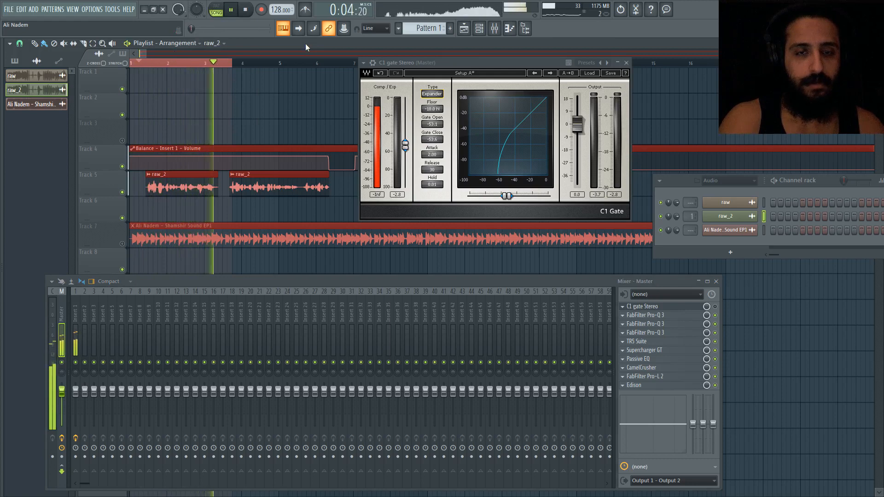
key(space)
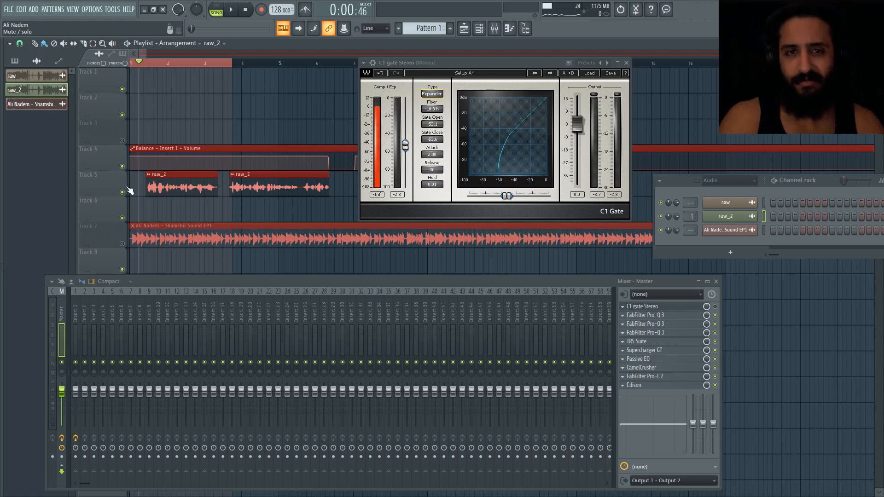
scroll(138, 188, up, 3)
scroll(141, 189, up, 1)
click(174, 66)
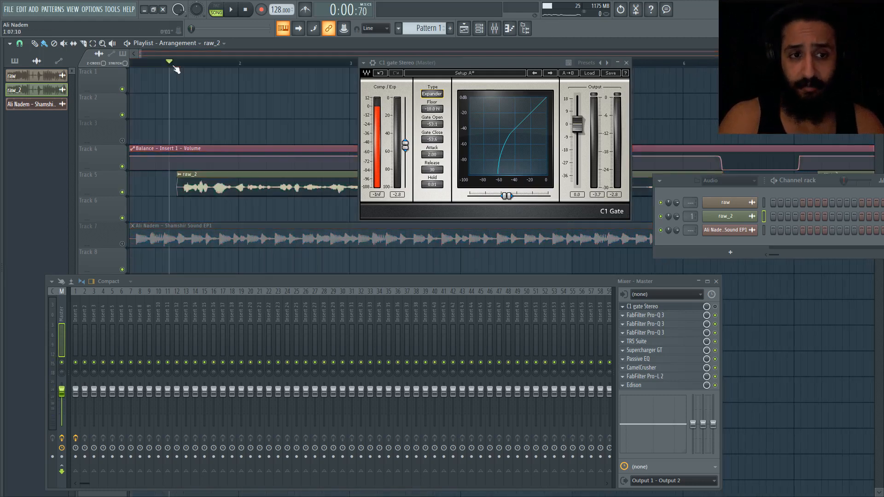
scroll(166, 123, up, 2)
key(space)
key(space)
key(space)
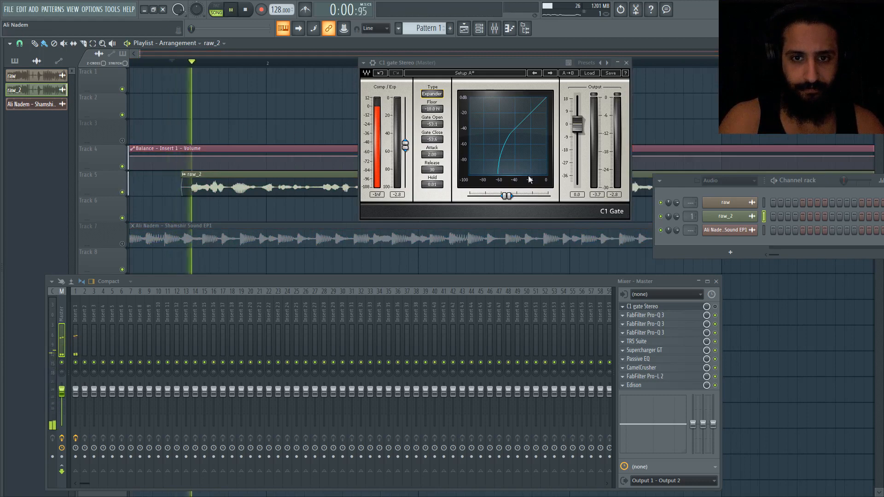
key(space)
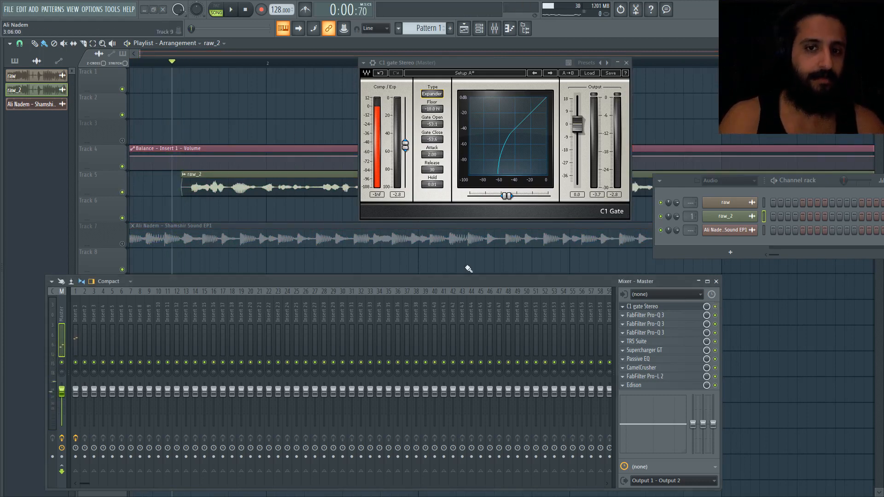
- Play the beginning and the closing part of the first raw_2 slice with the C1 gate enabled
scroll(211, 207, down, 2)
key(space)
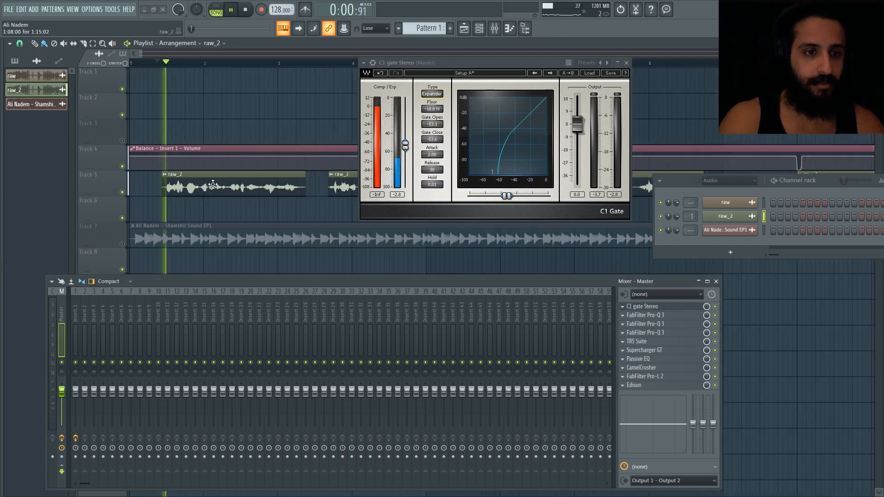
key(space)
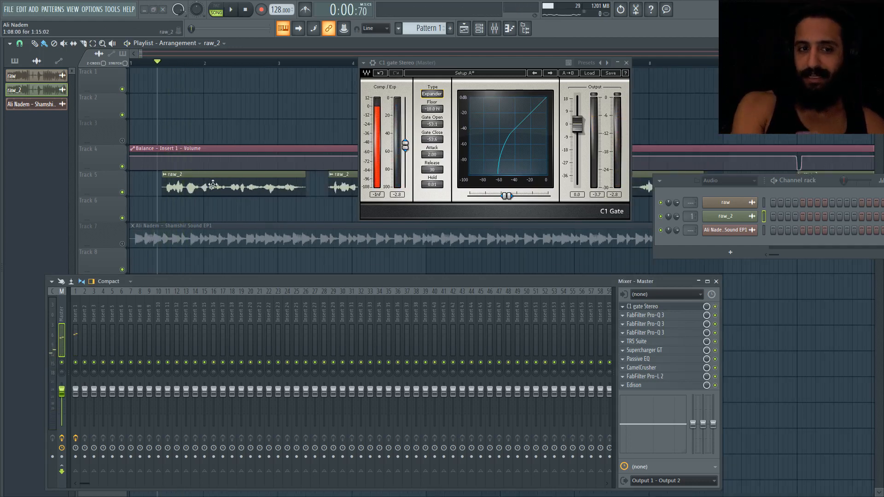
click(259, 63)
key(space)
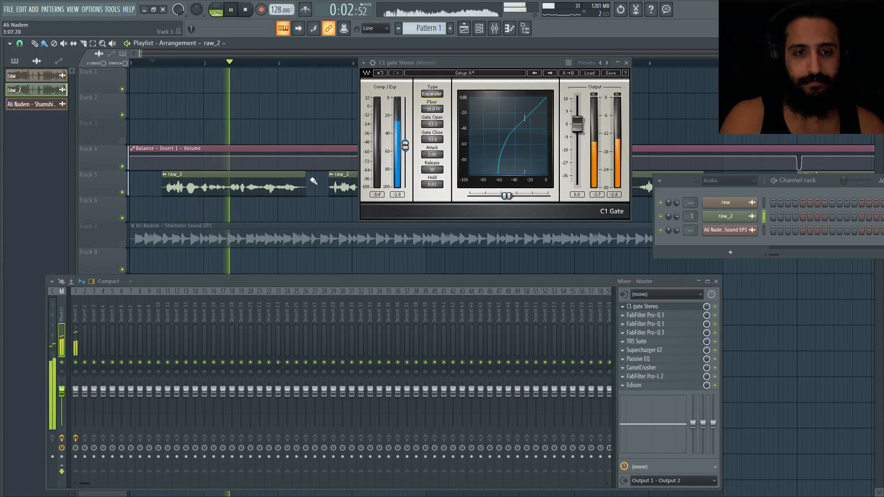
- Compare the end of the first raw_2 slice, from just before bar 3, with the C1 gate enabled and bypassed
click(270, 64)
key(space)
click(717, 307)
key(space)
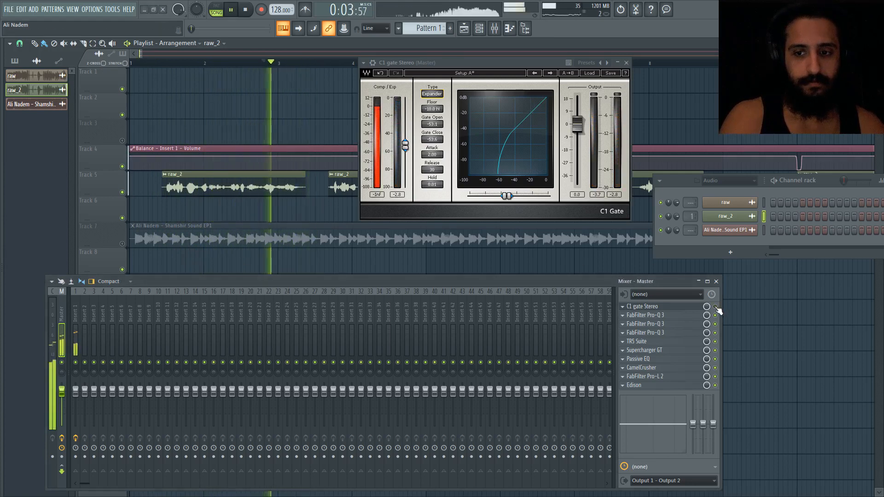
key(space)
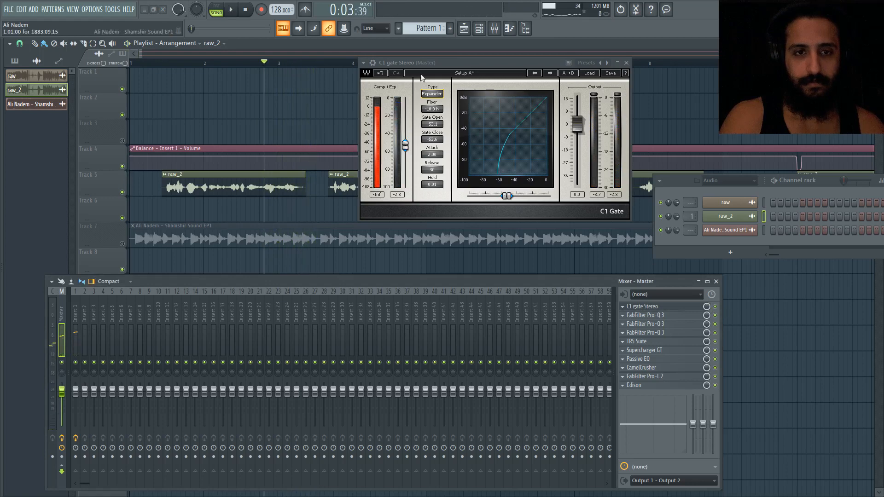
- Move the C1 gate and mixer windows off the first two raw_2 slices and play from about bar 3.5
click(320, 64)
drag(403, 64, 575, 188)
scroll(462, 111, down, 1)
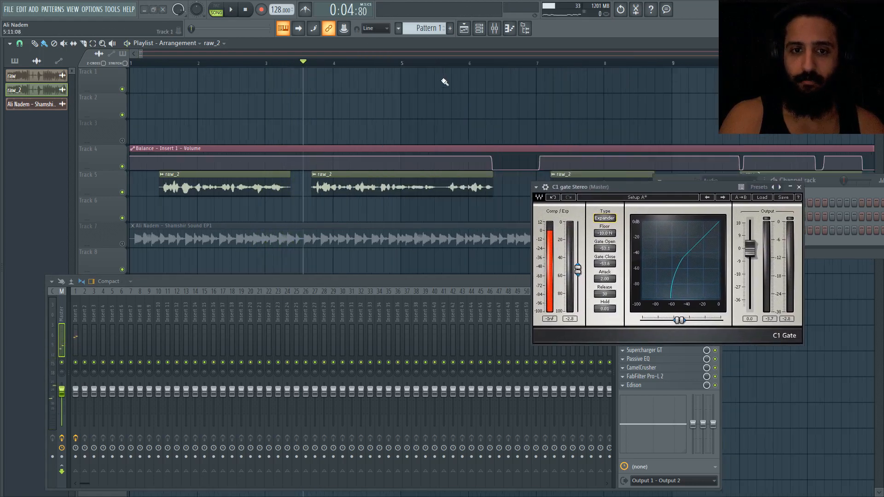
key(space)
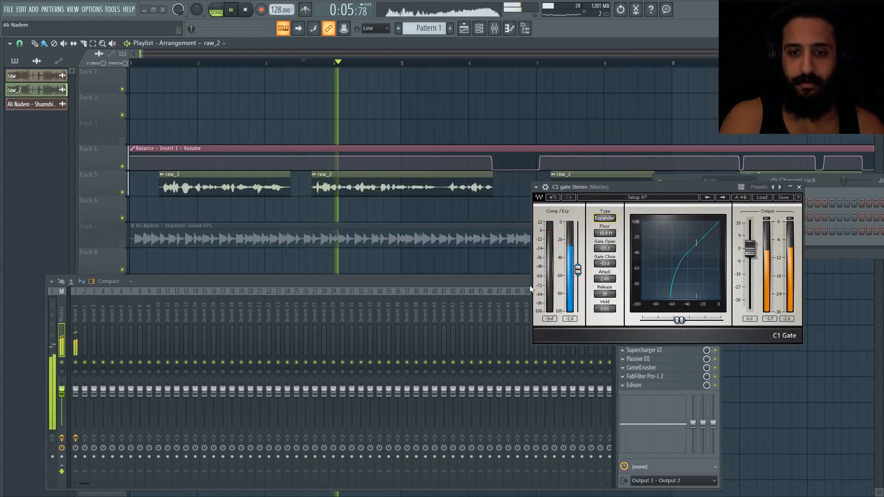
drag(529, 283, 331, 267)
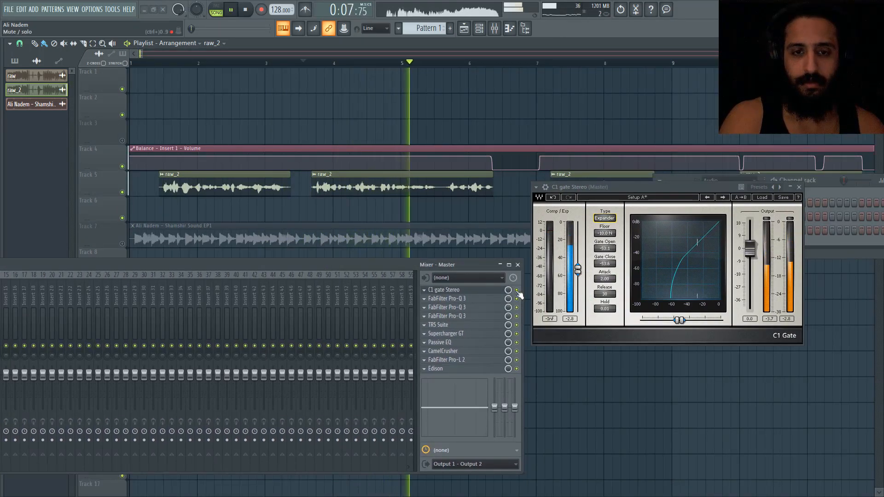
key(space)
key(space)
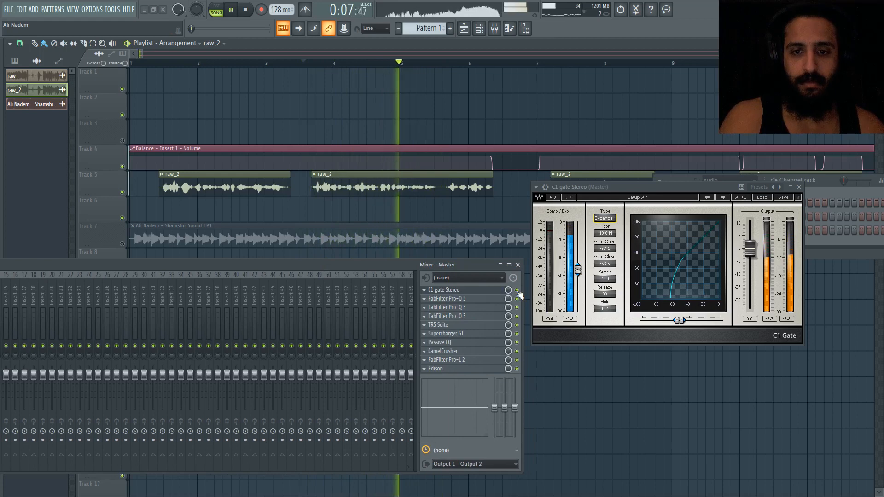
- Replay the second raw_2 slice with the C1 gate bypassed and play the third raw_2 slice from about bar 7
key(space)
key(space)
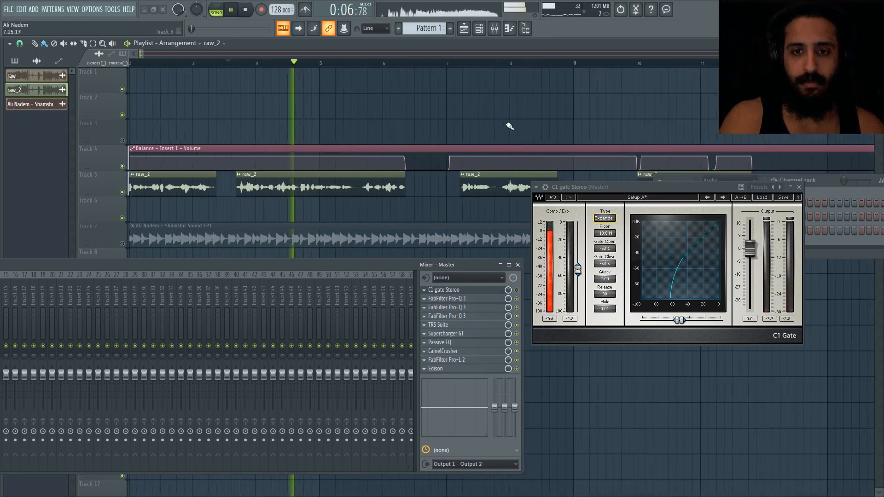
click(454, 65)
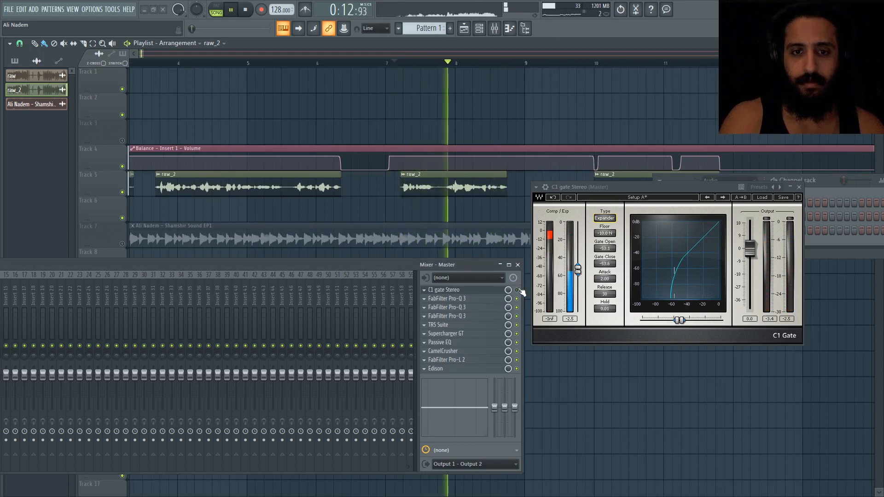
key(space)
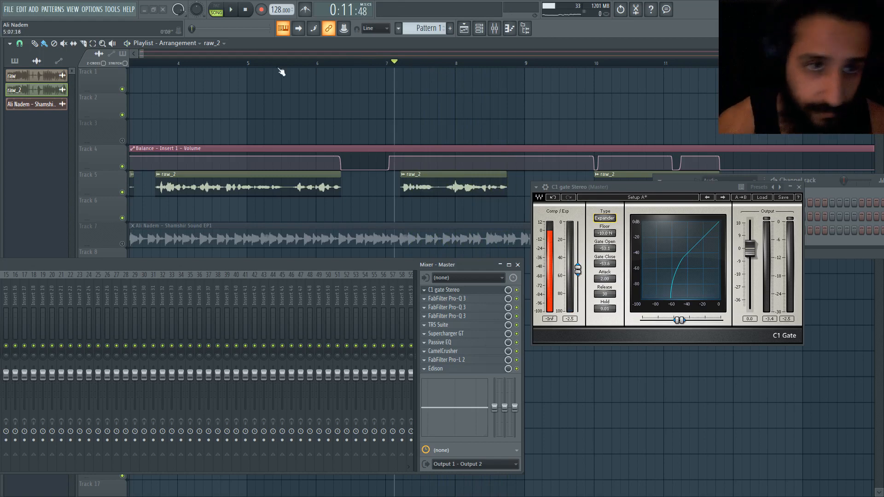
- Reposition the mixer and C1 gate windows so that both the gate and the master effect slots are fully accessible
drag(359, 266, 526, 314)
ctrl+scroll(400, 124, down, 2)
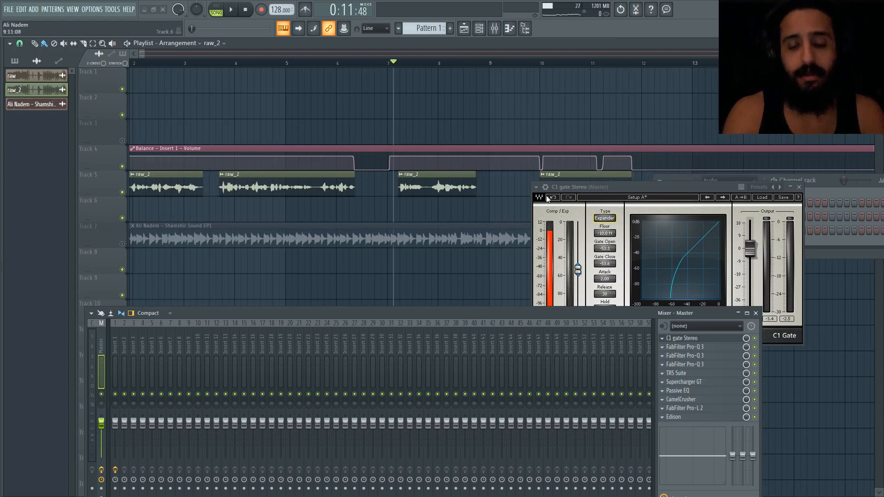
drag(602, 187, 476, 132)
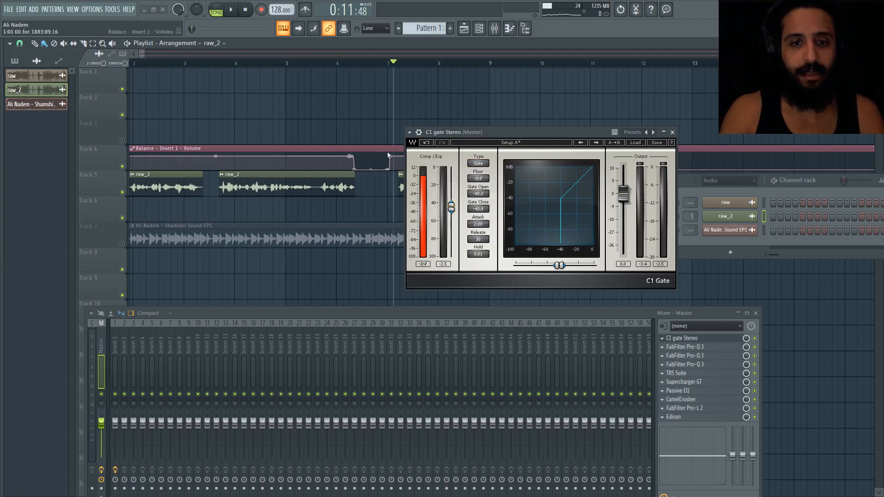
- Play the second raw_2 slice with the C1 gate in Gate mode while raising its open and close thresholds slightly
key(space)
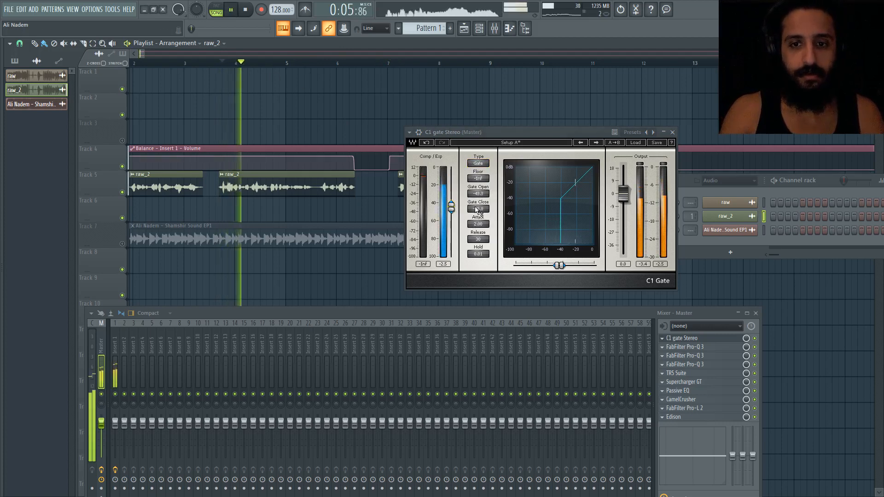
mouse_move(451, 207)
mouse_down()
mouse_move(452, 187)
mouse_move(451, 205)
mouse_up()
key(space)
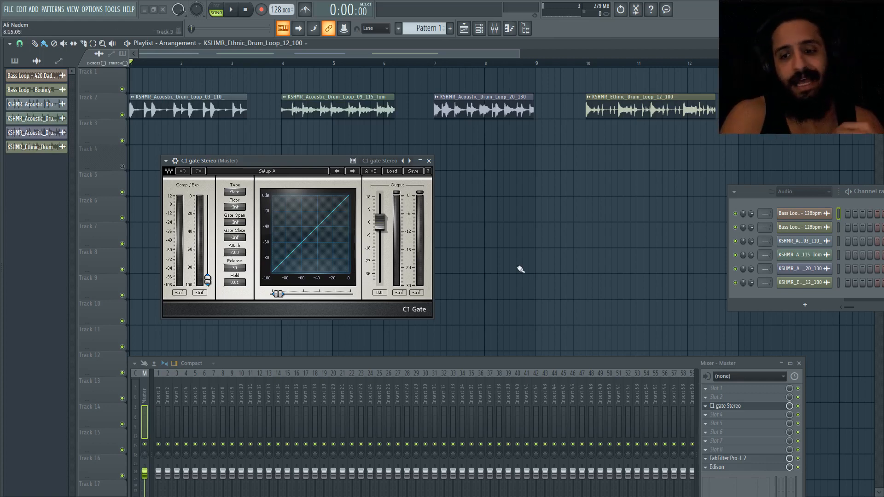
- Move the C1 gate to the master track's first effect slot and play the KSHMR_Acoustic_Drum_Loop_03_110 clip through it
drag(710, 410, 709, 392)
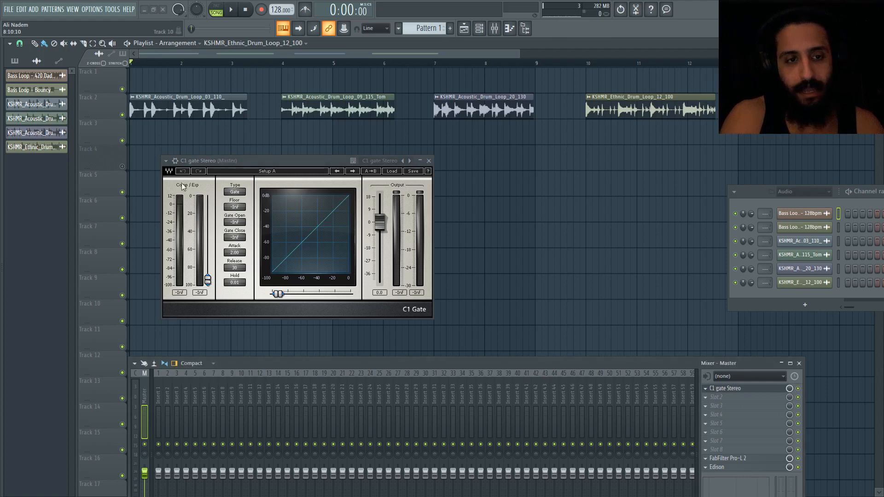
drag(237, 161, 239, 156)
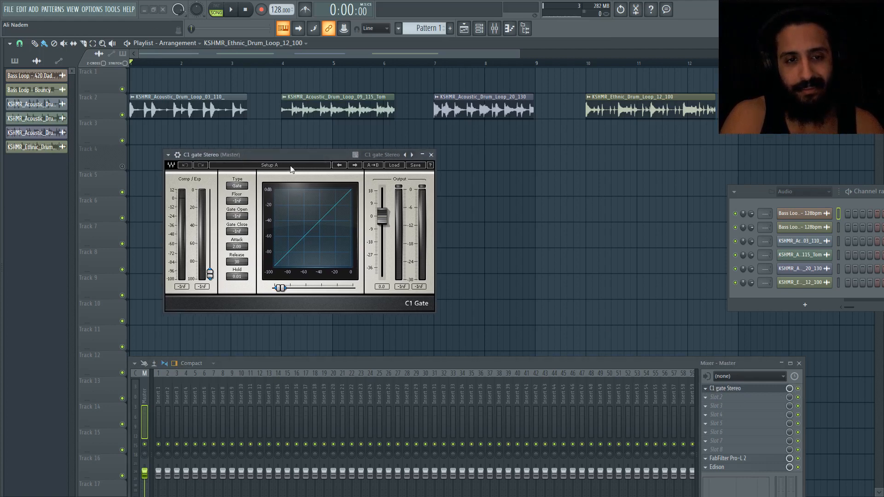
key(space)
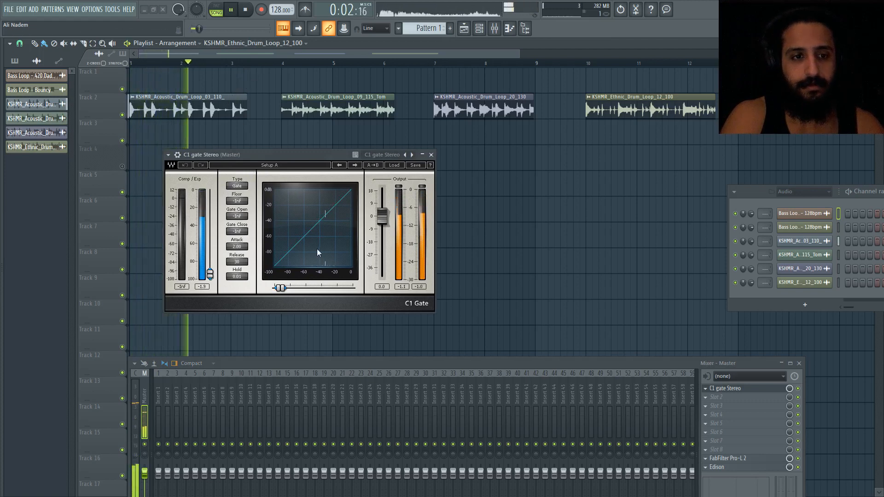
key(space)
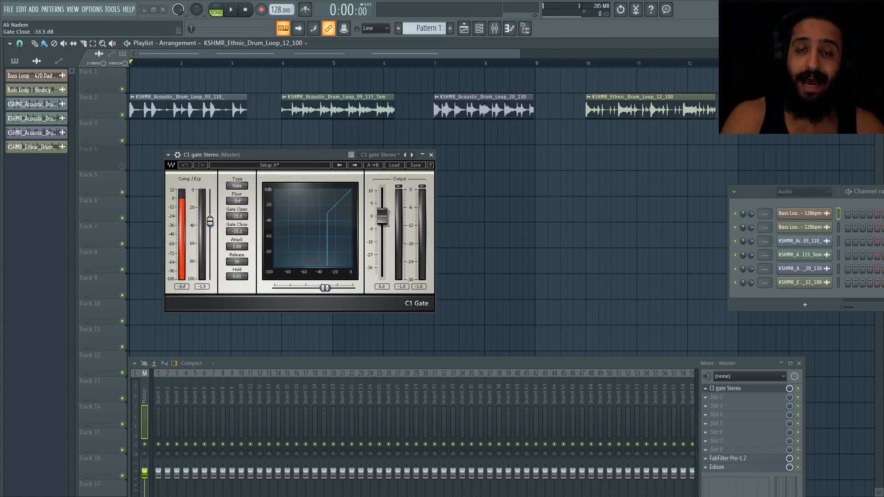
- During playback of the first drum loop, raise both gate thresholds and separate them, with Gate Open at -19.5 and Gate Close at -34.3
drag(210, 222, 210, 221)
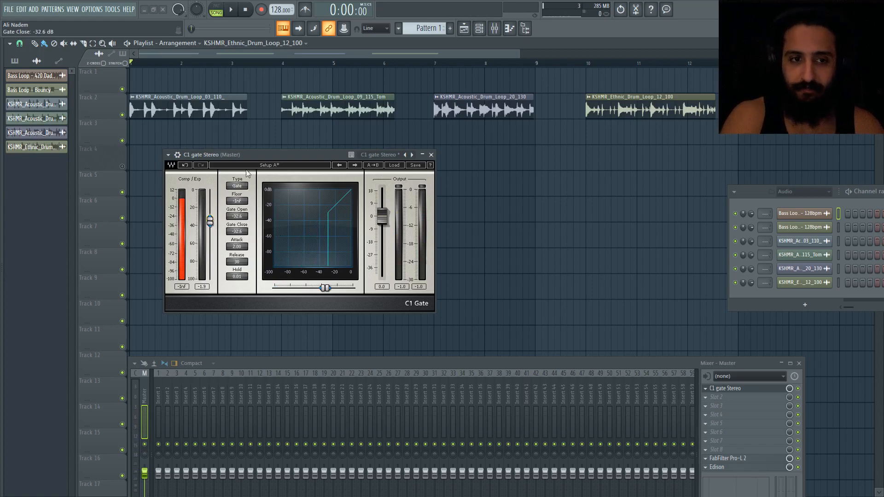
key(space)
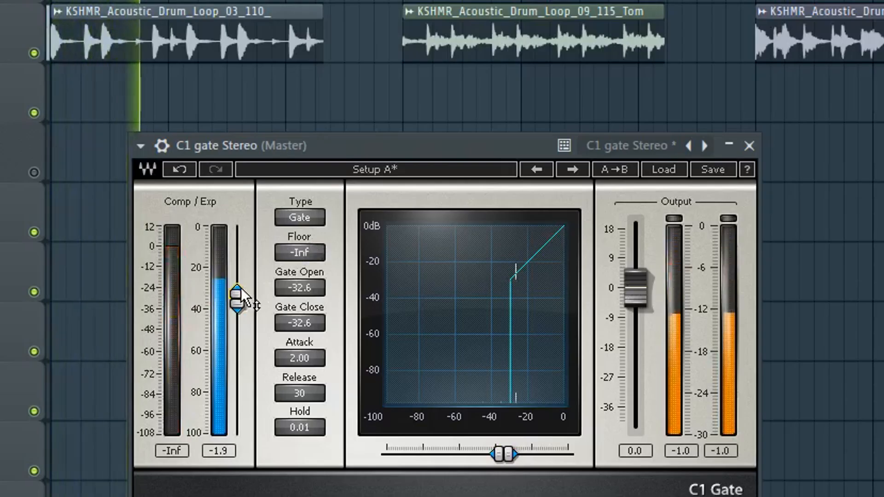
drag(237, 300, 236, 283)
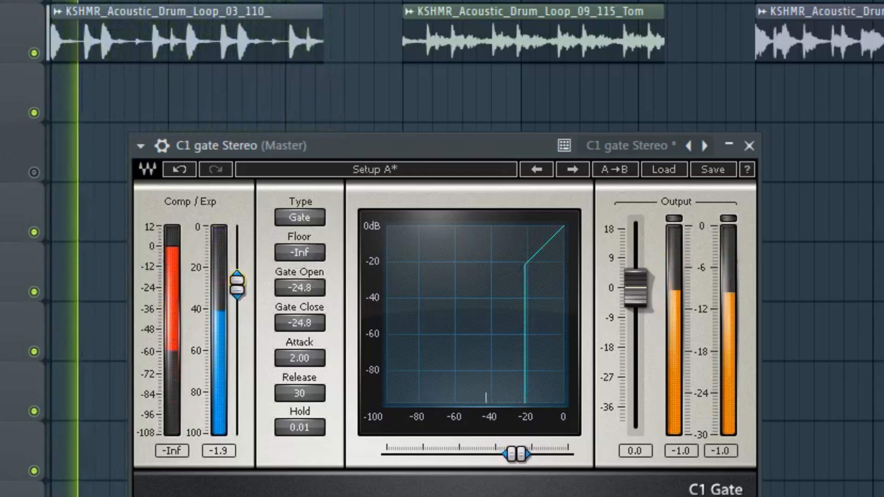
drag(237, 282, 237, 272)
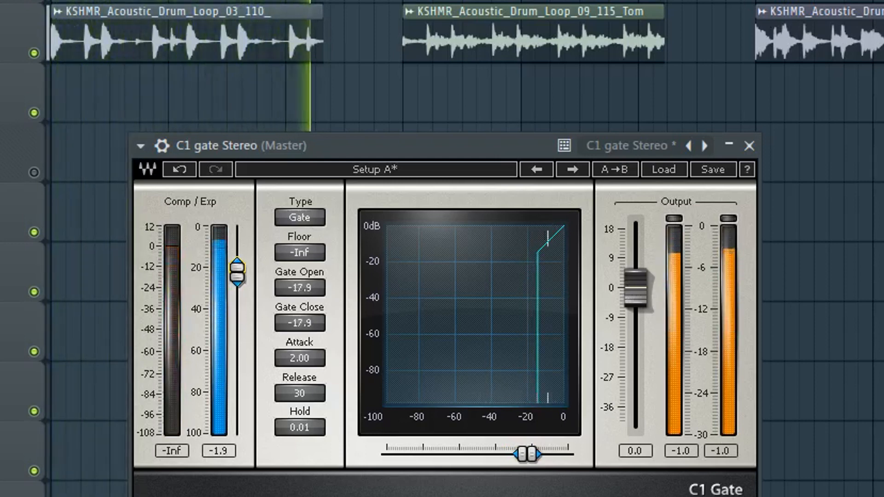
drag(237, 272, 236, 308)
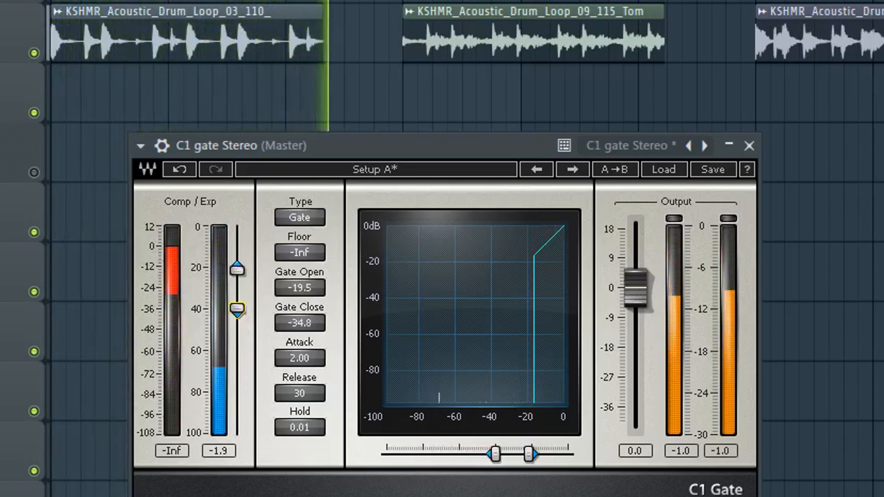
drag(237, 308, 237, 307)
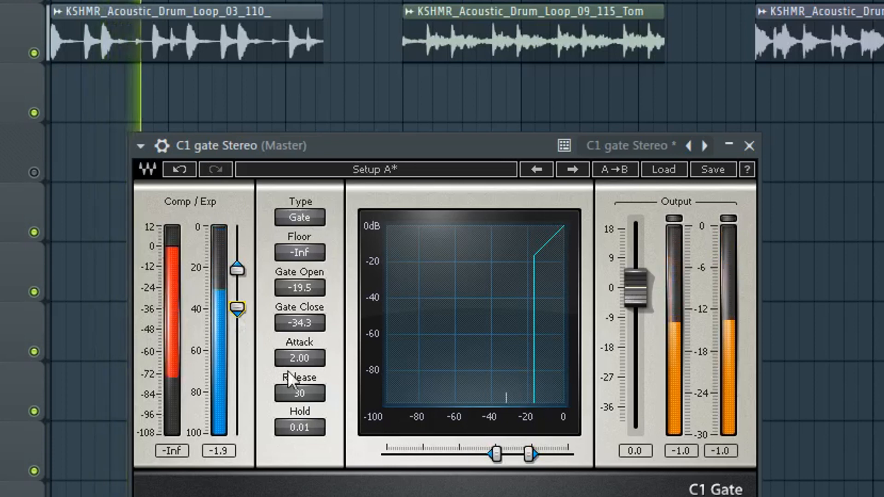
- Try gate Attack values of 10.84 and 0.01 on the playing drum loop and settle on an Attack of 1.00
mouse_move(289, 365)
mouse_down()
mouse_move(289, 295)
mouse_move(292, 358)
mouse_up()
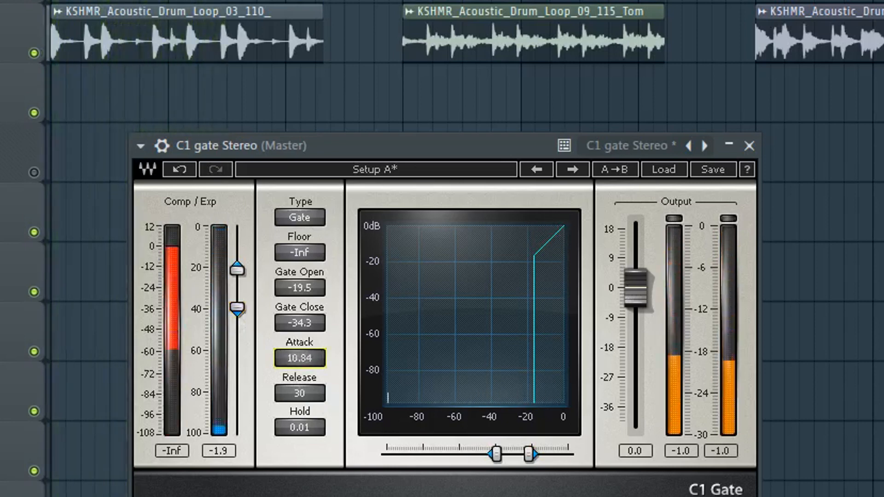
click(292, 358)
click(289, 371)
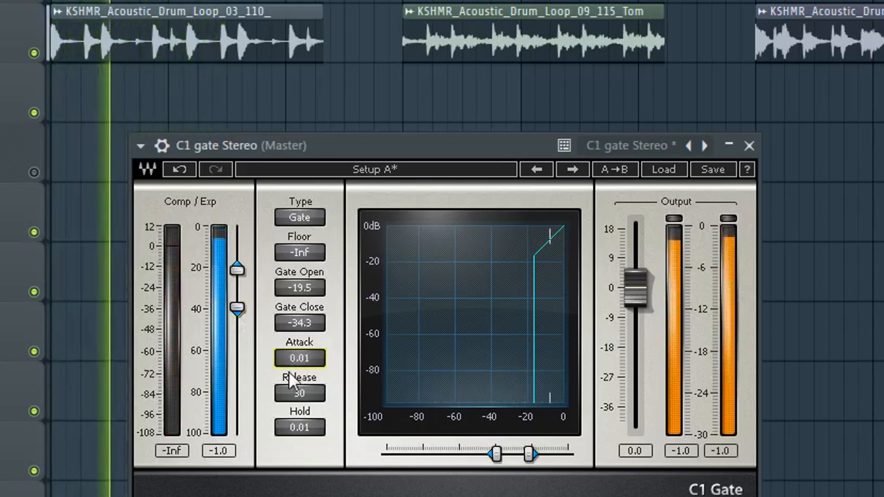
drag(289, 356, 289, 331)
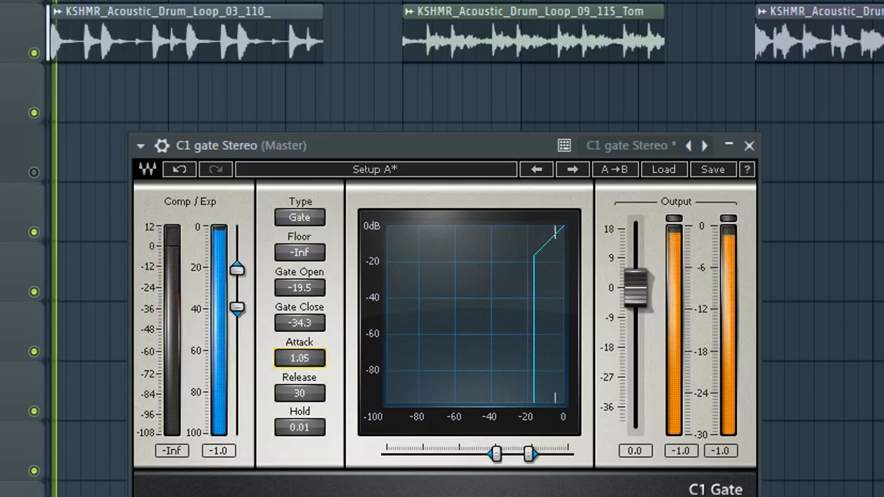
click(291, 356)
text(1)
key(Return)
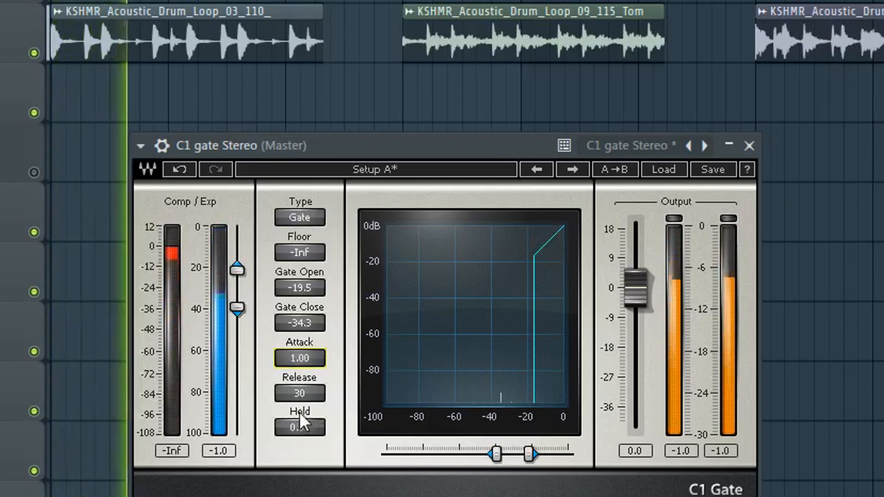
- Set the gate's Release to 20, bring Gate Close to -22.7 and Gate Open to -20.0, and stop playback
mouse_move(299, 396)
mouse_down()
mouse_move(299, 357)
mouse_move(299, 400)
mouse_up()
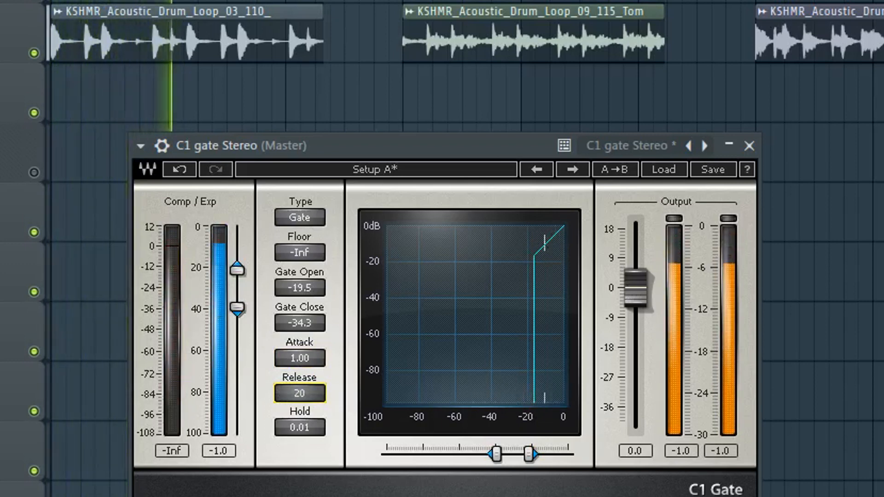
drag(237, 307, 237, 287)
key(space)
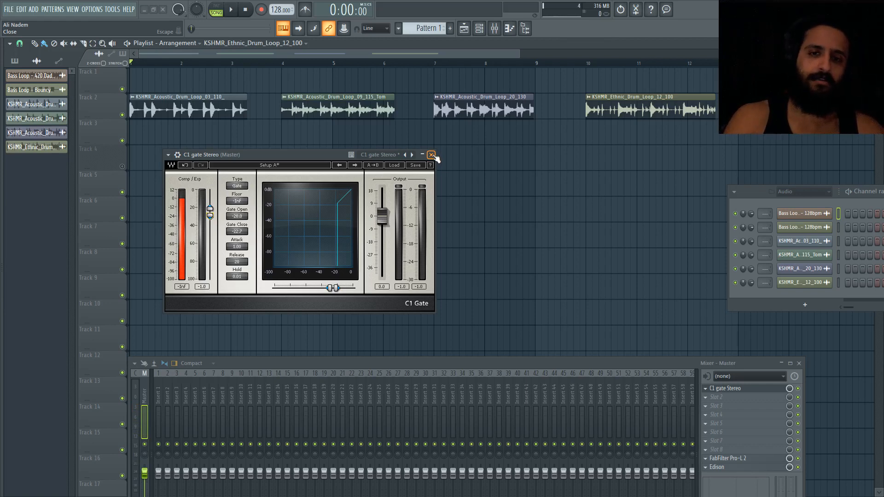
- Close the C1 gate window and trim the KSHMR_Acoustic_Drum_Loop_03_110 clip to a short piece at bar 1
click(432, 155)
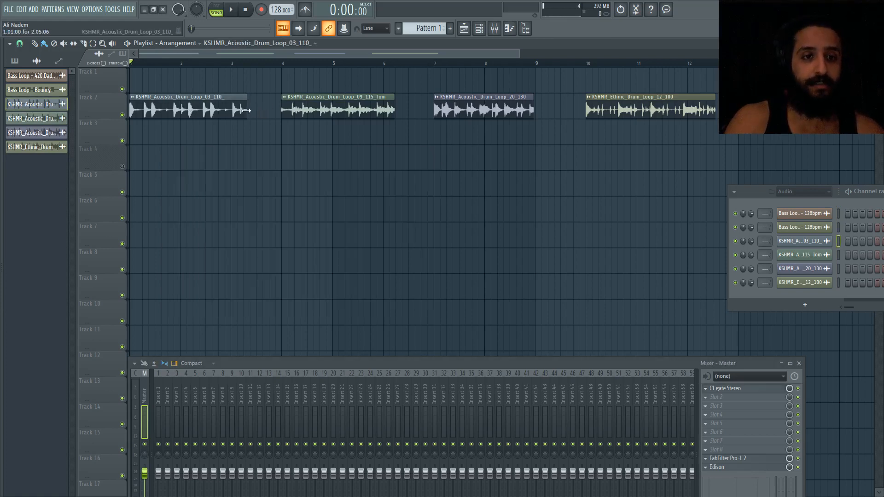
drag(245, 111, 147, 107)
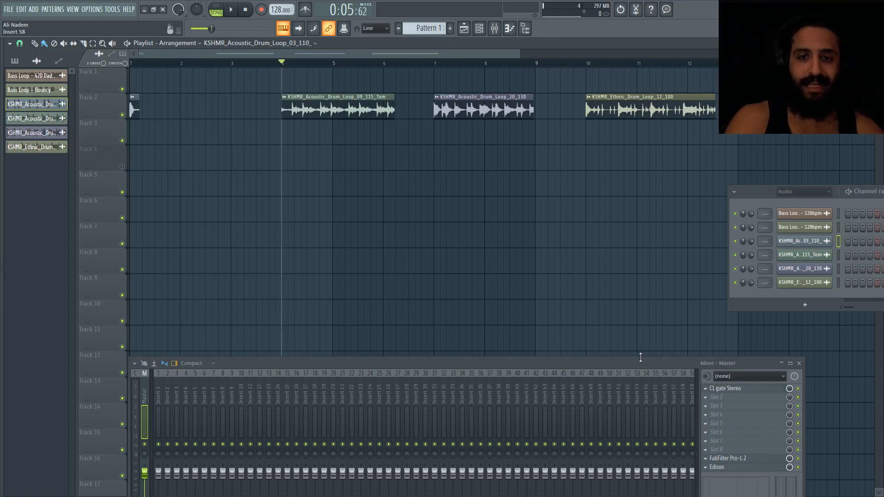
- Move the KSHMR_Ethnic_Drum_Loop_12_100 clip to bar 5, shift the other two drum loops after it, and mark and clear a time range over it
drag(656, 107, 302, 101)
drag(375, 102, 718, 108)
drag(328, 100, 380, 100)
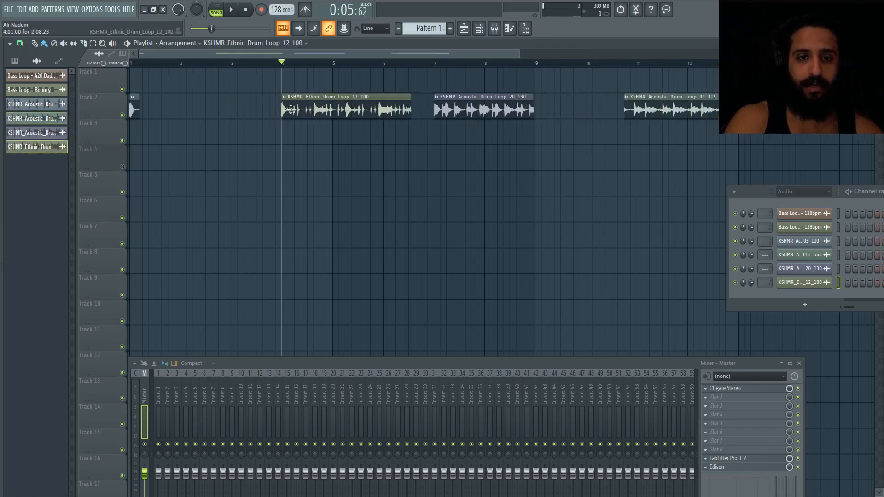
drag(464, 108, 542, 109)
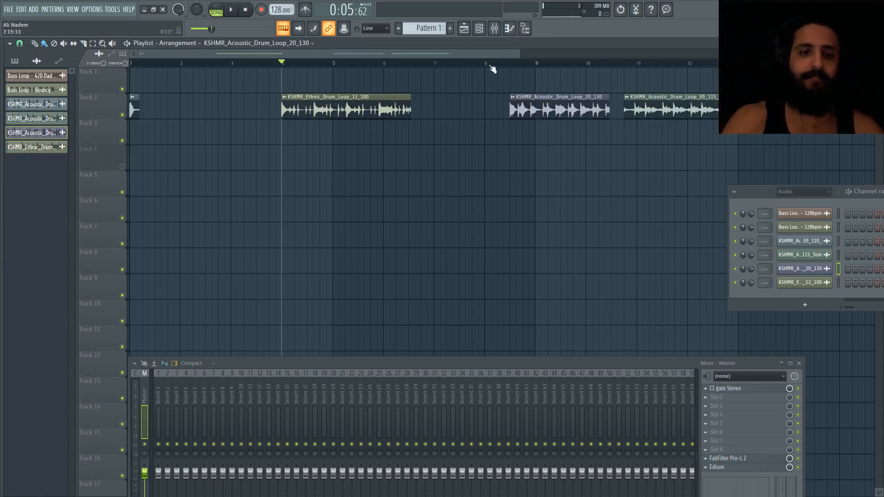
drag(299, 102, 349, 101)
drag(333, 64, 464, 65)
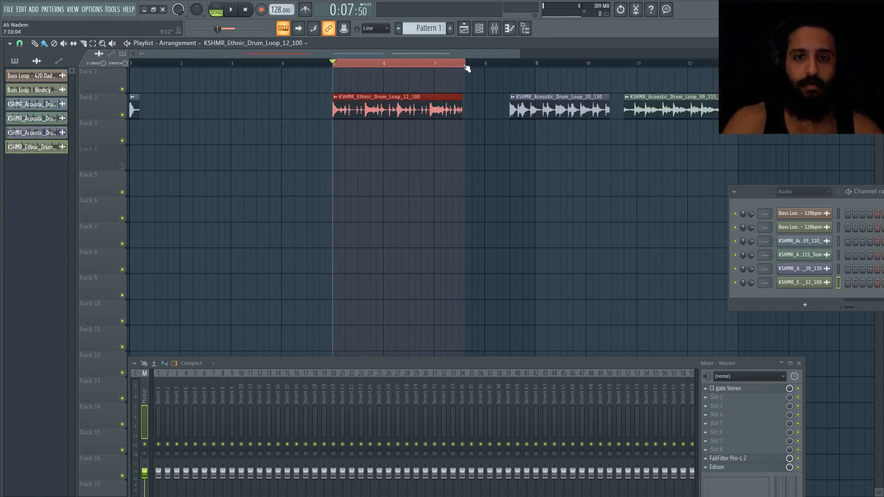
double_click(459, 64)
- Place the KSHMR_Acoustic_Drum_Loop_20_130 clip at bar 9 and move the 09_115_Tom loop well past it
drag(527, 102, 545, 102)
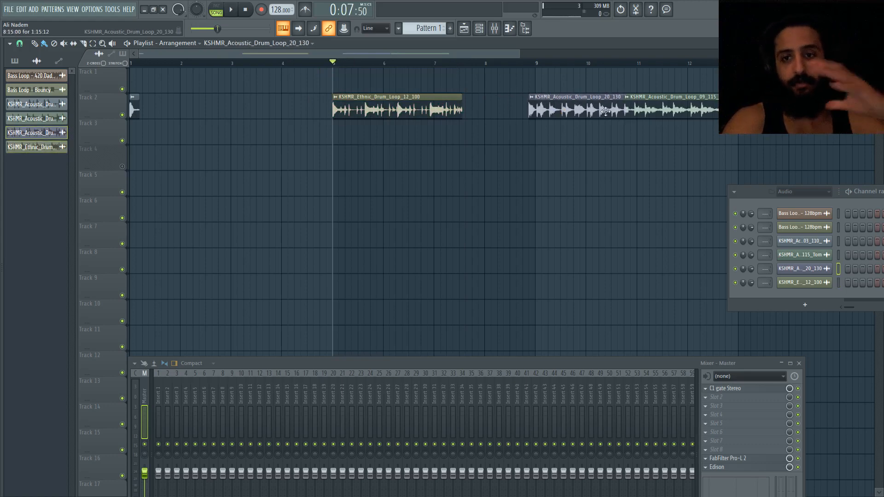
drag(659, 103, 777, 104)
mouse_move(559, 103)
mouse_down()
mouse_move(578, 103)
mouse_move(566, 103)
mouse_up()
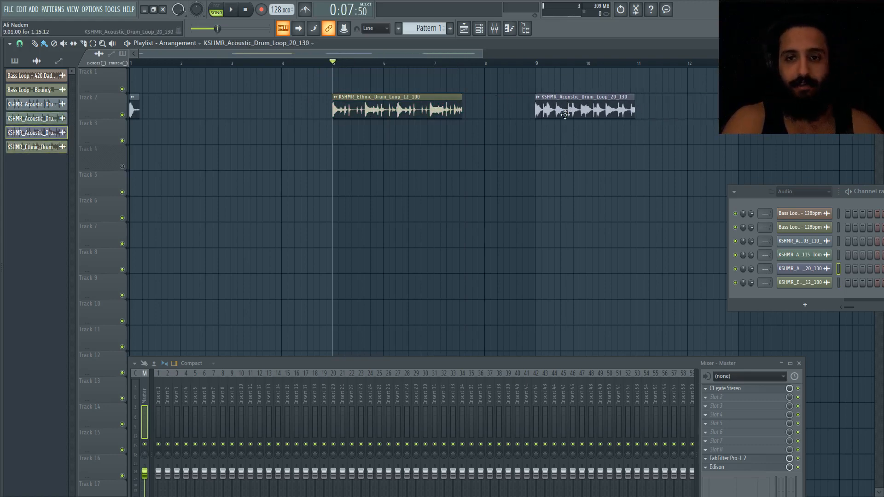
- Reopen the master track's C1 gate, load the Full C1gate reset preset, and move its window under the ethnic drum loop
click(729, 389)
click(394, 165)
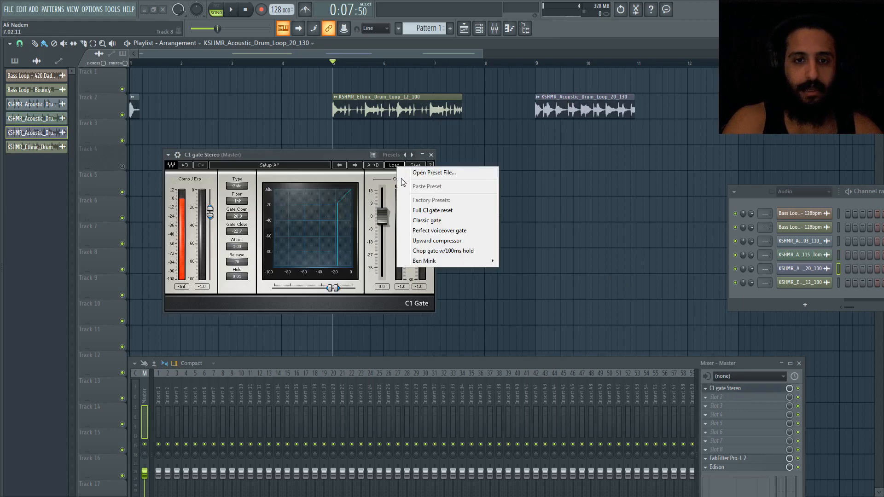
click(422, 213)
drag(325, 158, 388, 143)
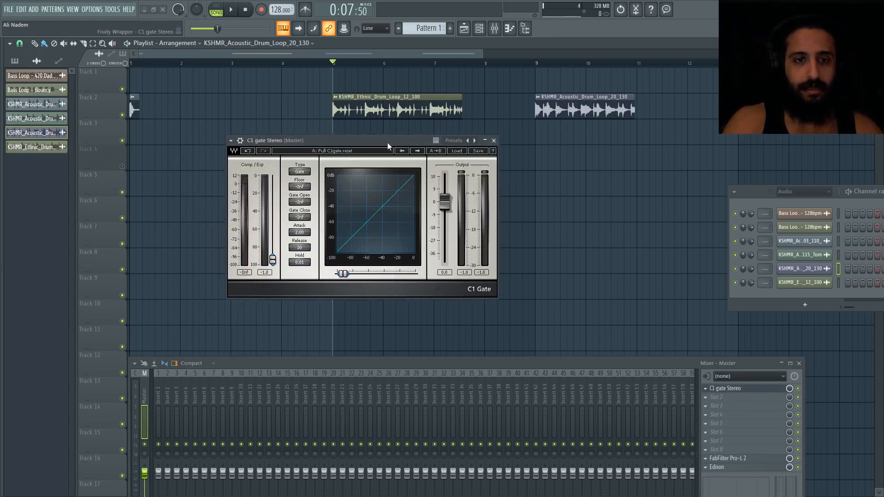
- Play the ethnic drum loop and raise the C1 gate's open and close thresholds together to -17.0
key(space)
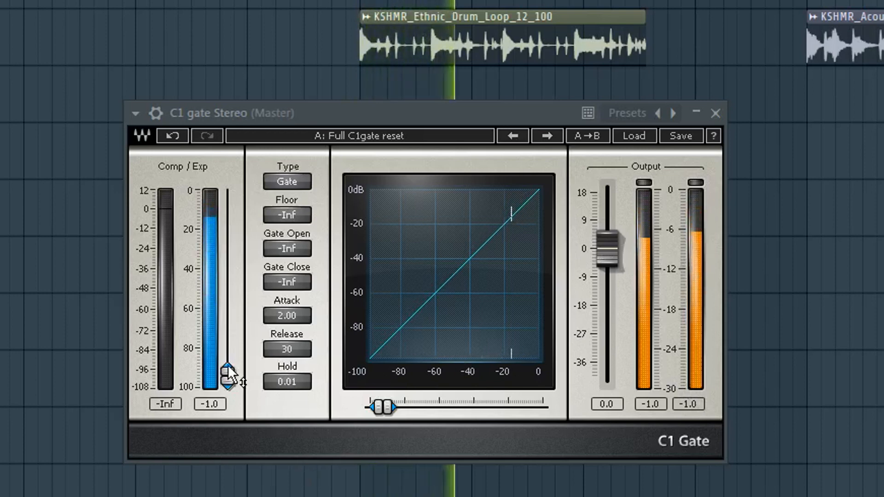
drag(228, 364, 228, 236)
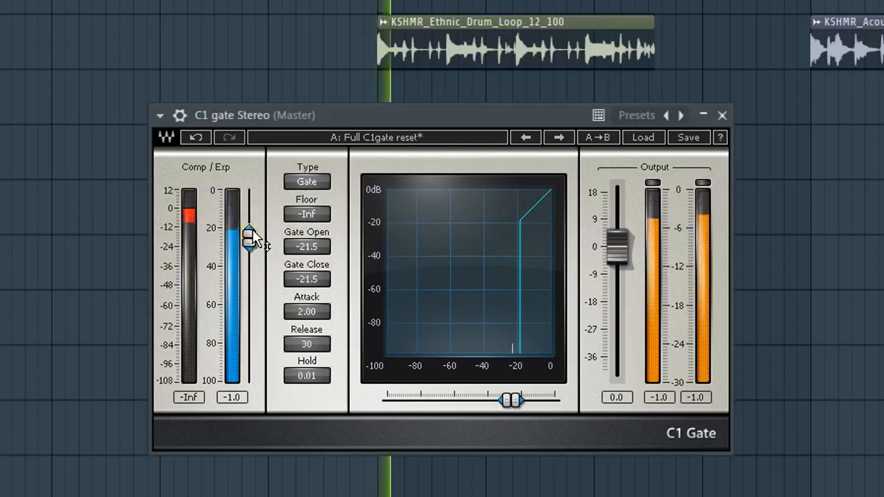
drag(273, 198, 273, 193)
drag(249, 227, 249, 226)
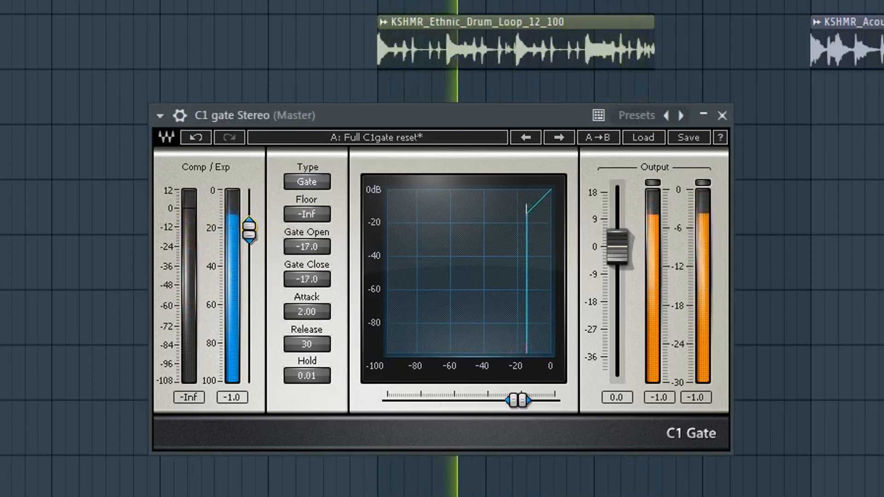
- Play the ethnic drum loop with the gate open threshold at -12.5, lower the gate close threshold to -56.5, and raise it again
mouse_move(249, 230)
mouse_down()
mouse_move(249, 212)
mouse_move(249, 223)
mouse_up()
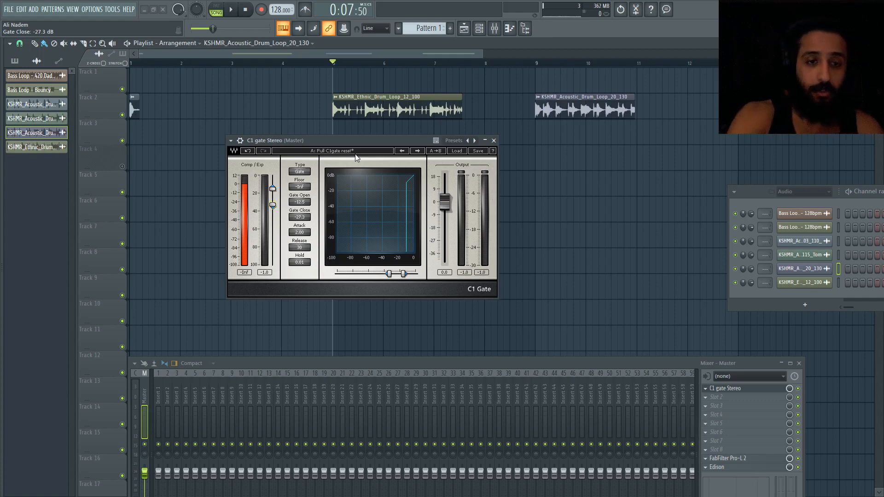
key(space)
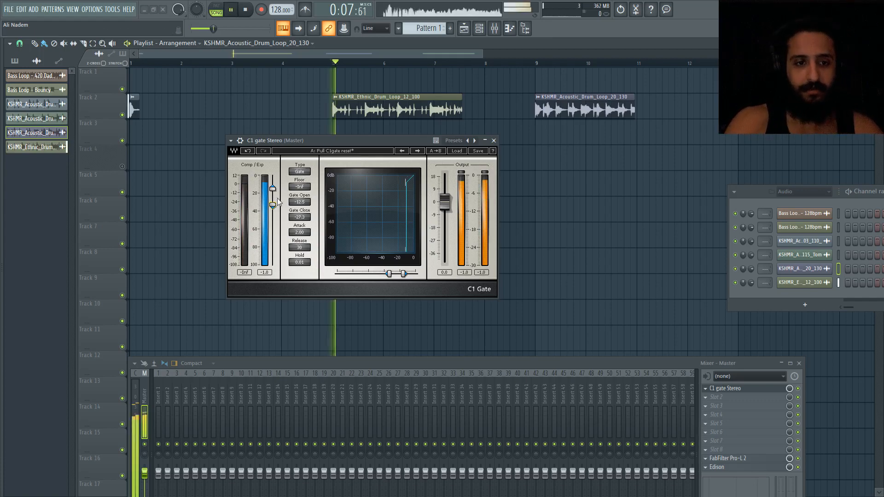
drag(273, 204, 273, 228)
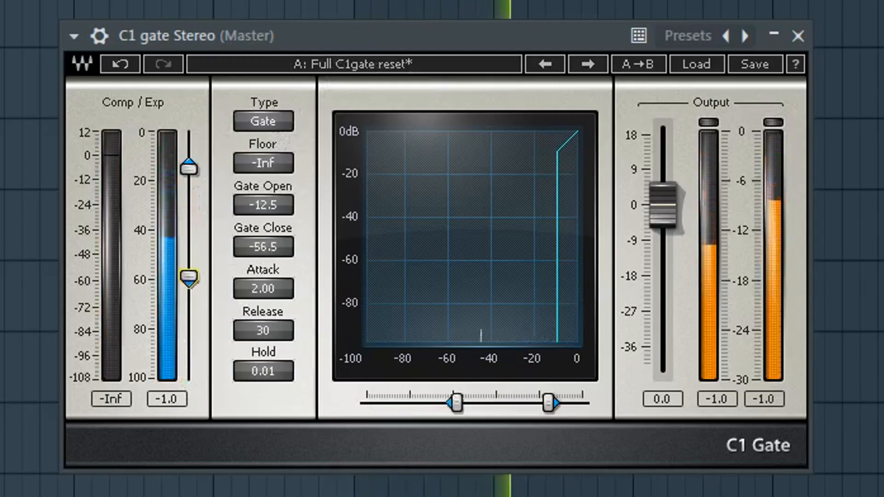
drag(189, 278, 189, 216)
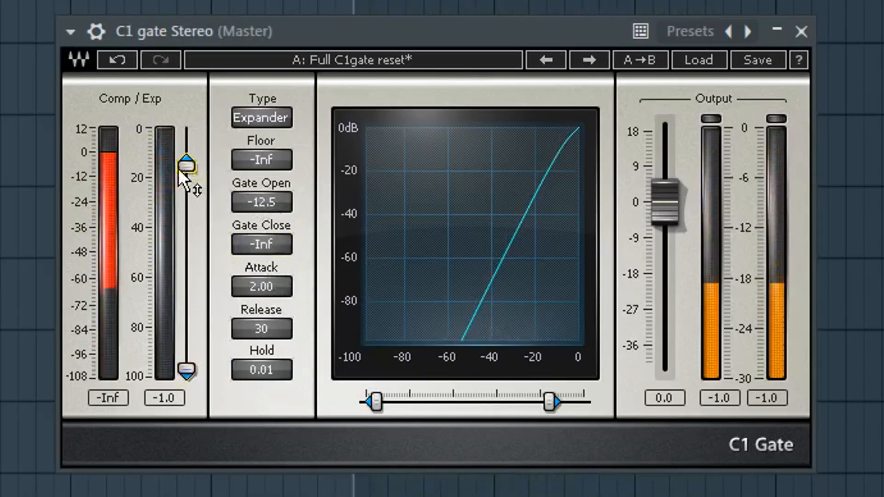
- With the C1 gate in Expander mode, bring both thresholds together at -23.1 and set the floor to -10.0 N
drag(186, 368, 186, 184)
drag(258, 247, 277, 226)
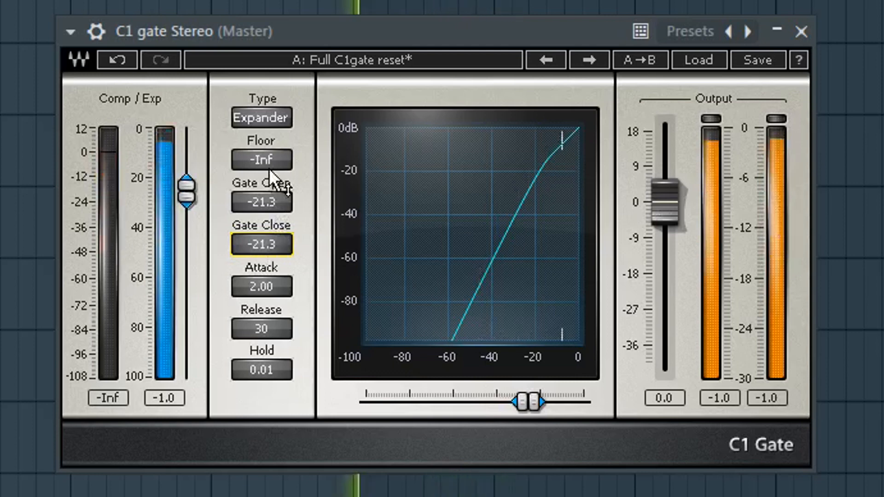
drag(272, 161, 272, 143)
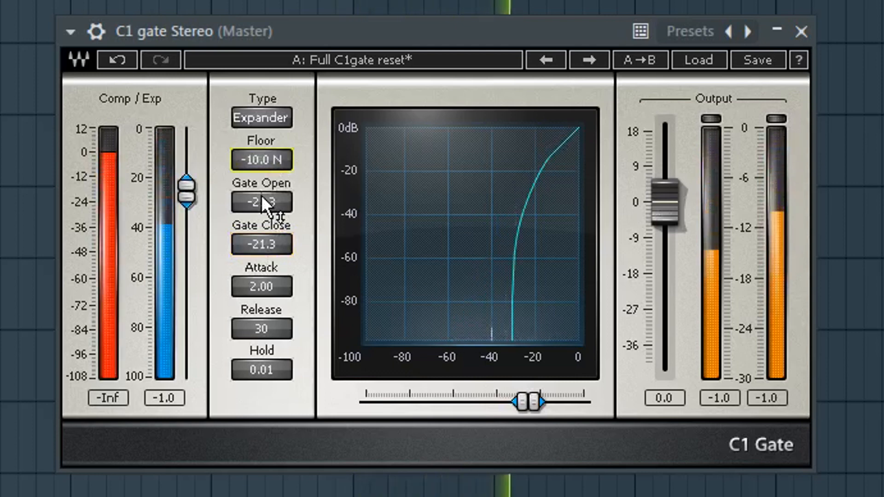
mouse_move(263, 203)
mouse_down()
mouse_move(262, 239)
mouse_move(263, 195)
mouse_move(262, 204)
mouse_up()
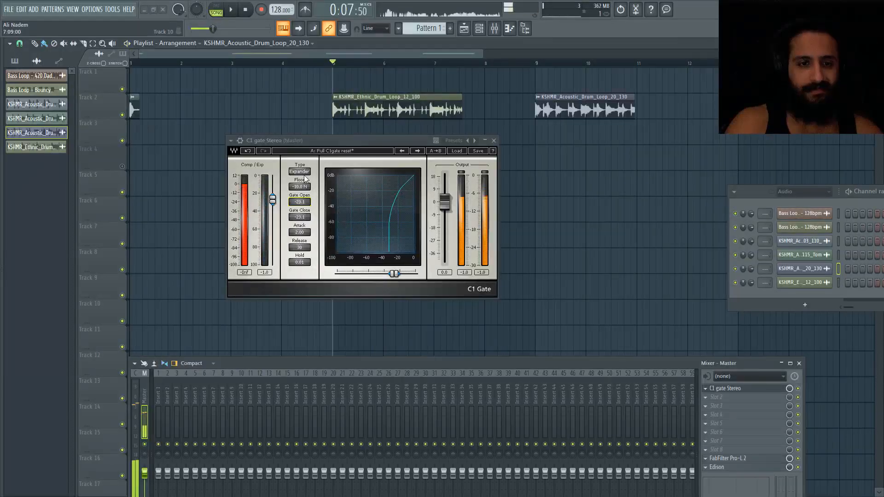
- Switch the C1 type back to Gate and lower both thresholds to -27.5 while auditioning the ethnic drum loop
click(303, 174)
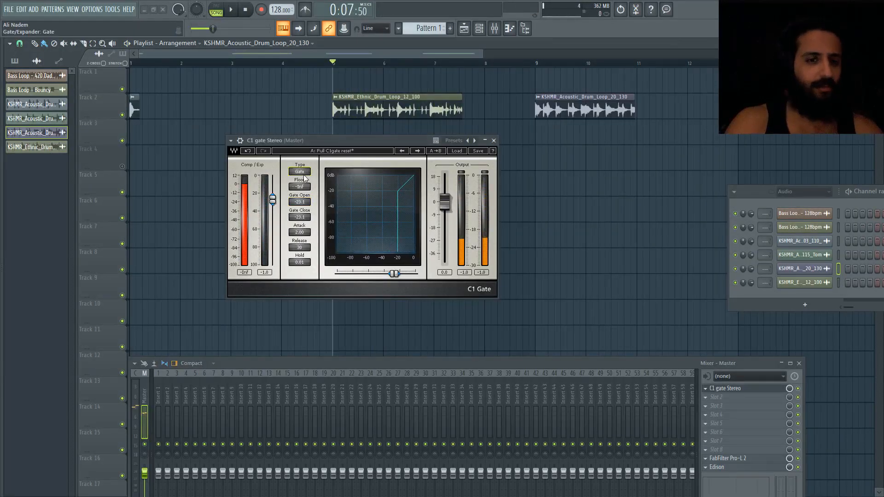
drag(273, 202, 273, 199)
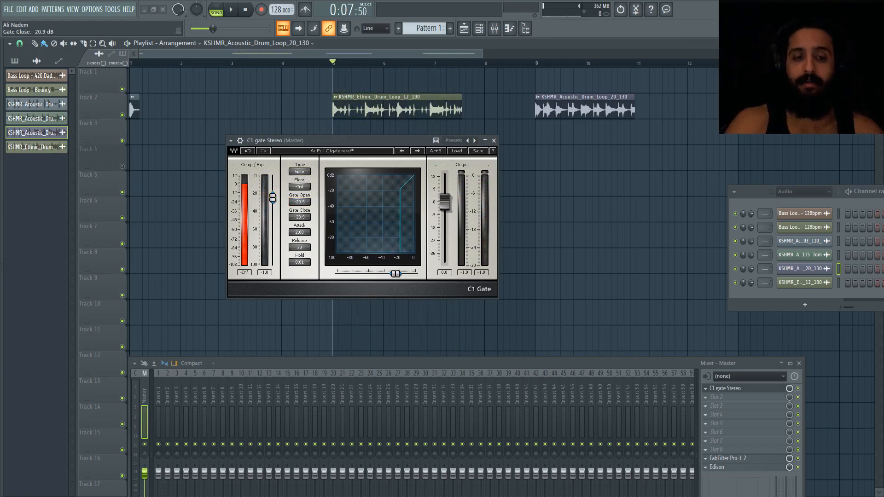
key(space)
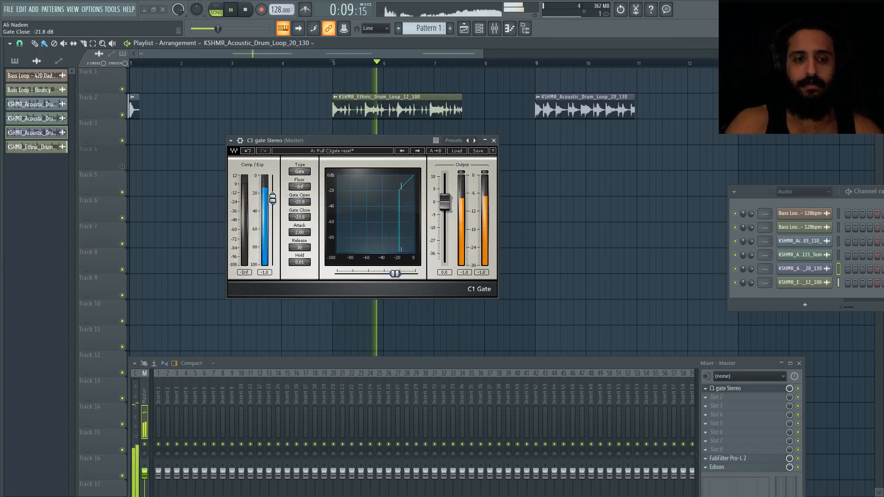
drag(272, 199, 273, 199)
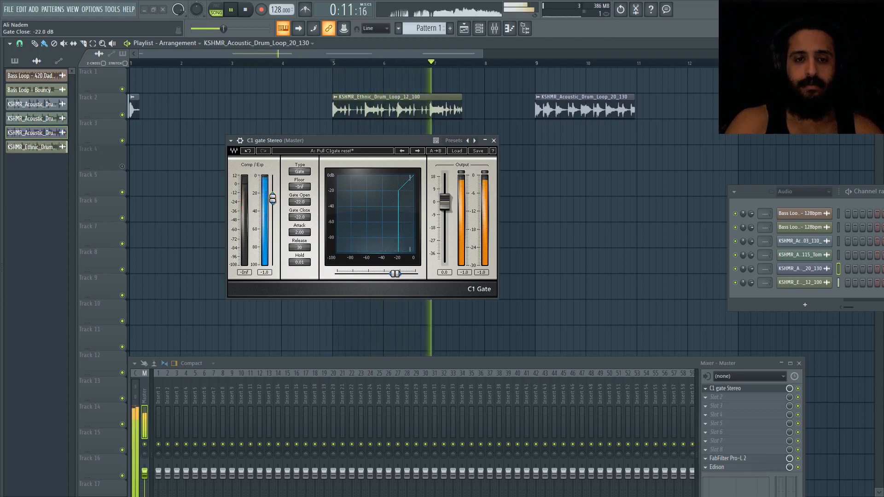
key(space)
key(space)
drag(272, 199, 272, 203)
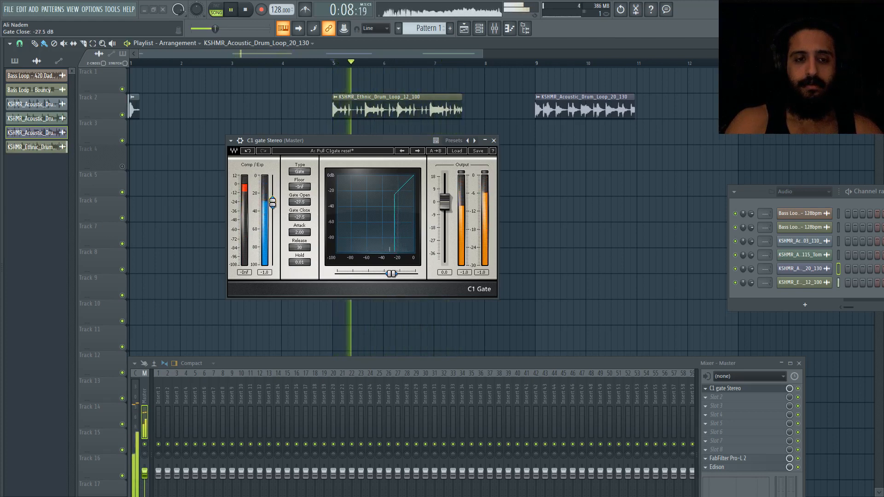
key(space)
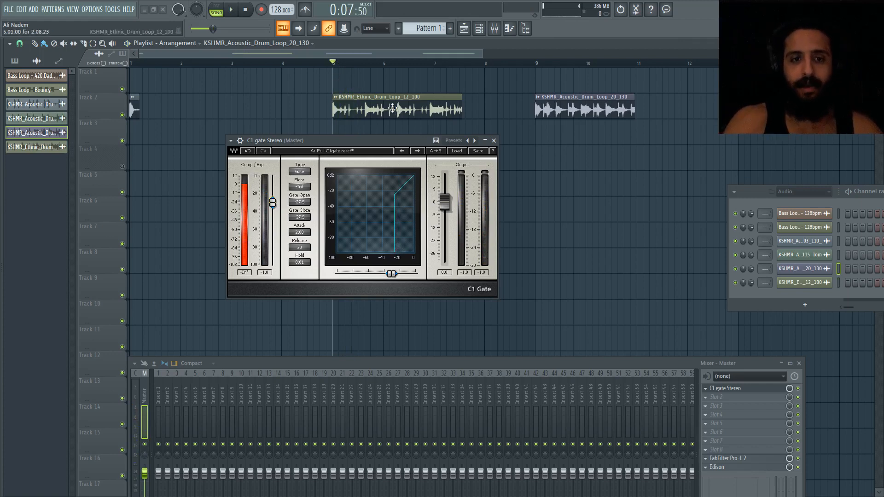
- Move the KSHMR_Ethnic_Drum_Loop_12_100 clip to bar 2 and the KSHMR_Acoustic_Drum_Loop_20_130 clip to bar 6
scroll(390, 106, down, 1)
drag(346, 103, 230, 102)
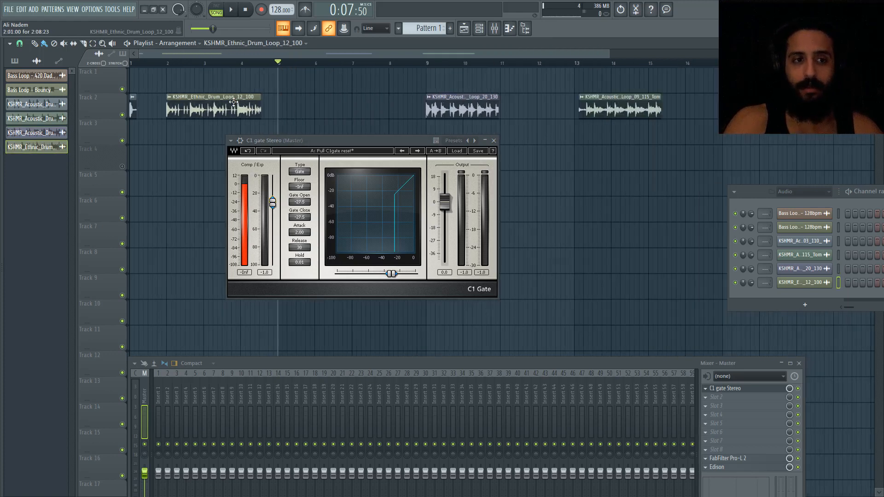
drag(449, 107, 333, 106)
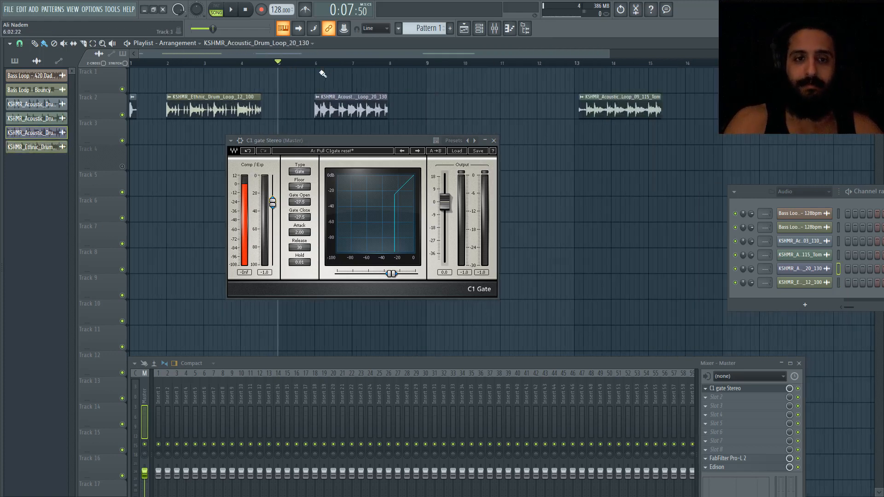
scroll(316, 66, up, 2)
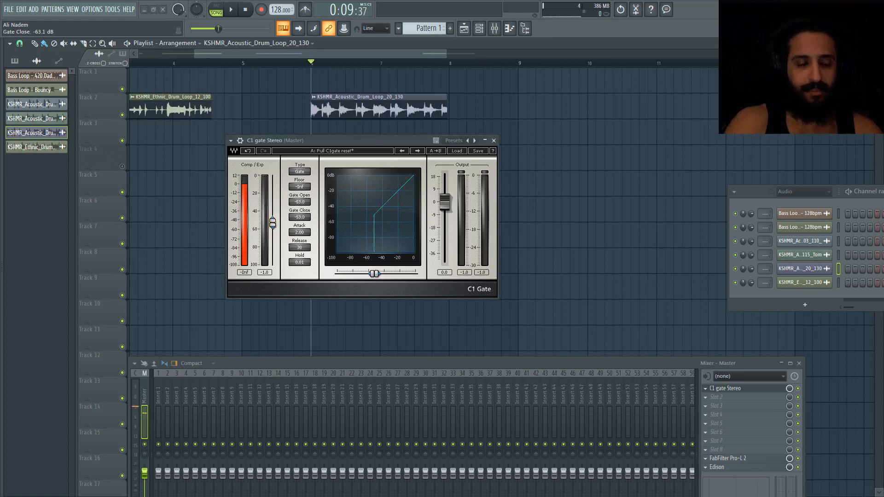
- Raise both gate thresholds to -6.4 on the 20_130 acoustic drum loop, and lower them together to -17.0
drag(398, 273, 406, 273)
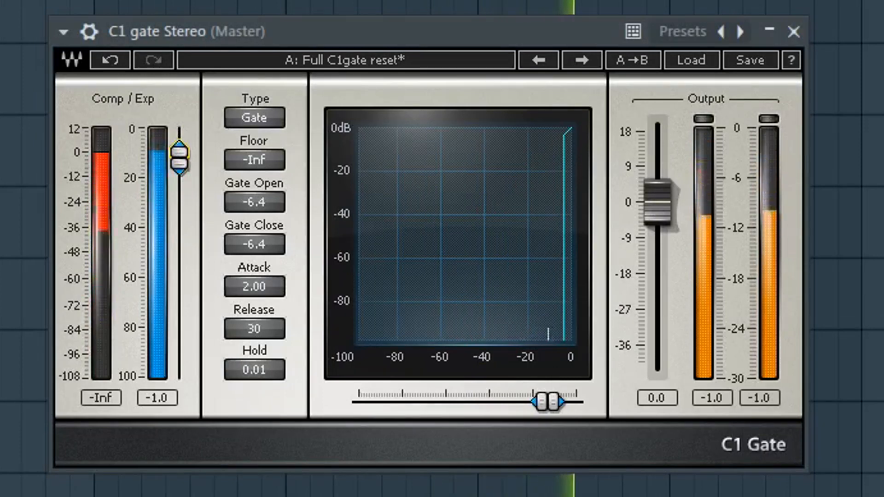
mouse_move(547, 402)
mouse_down()
mouse_move(371, 401)
mouse_move(529, 401)
mouse_up()
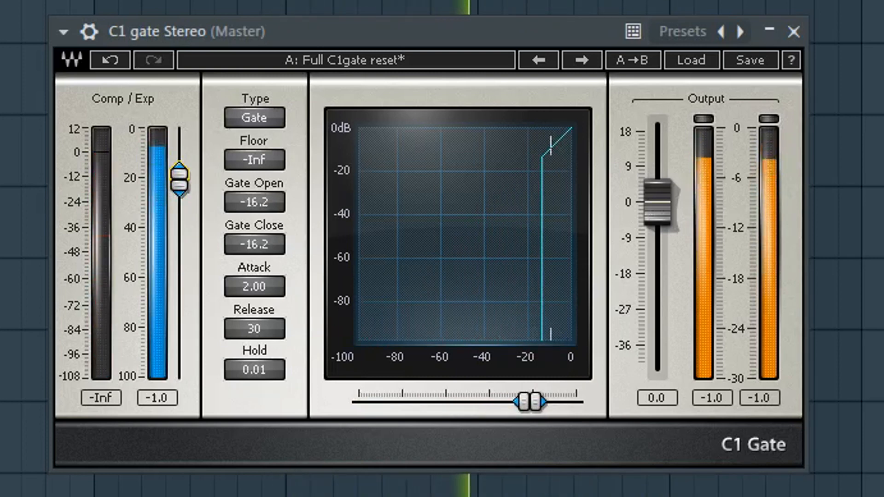
drag(179, 174, 179, 178)
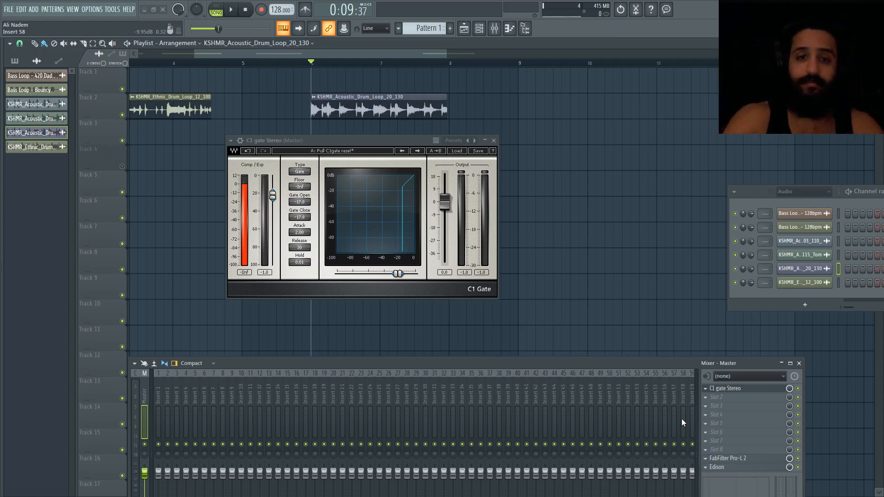
- Move the KSHMR_Acoustic_Drum_Loop_09_115_Tom clip to bar 9 and set the playback position at its start
drag(829, 109, 543, 108)
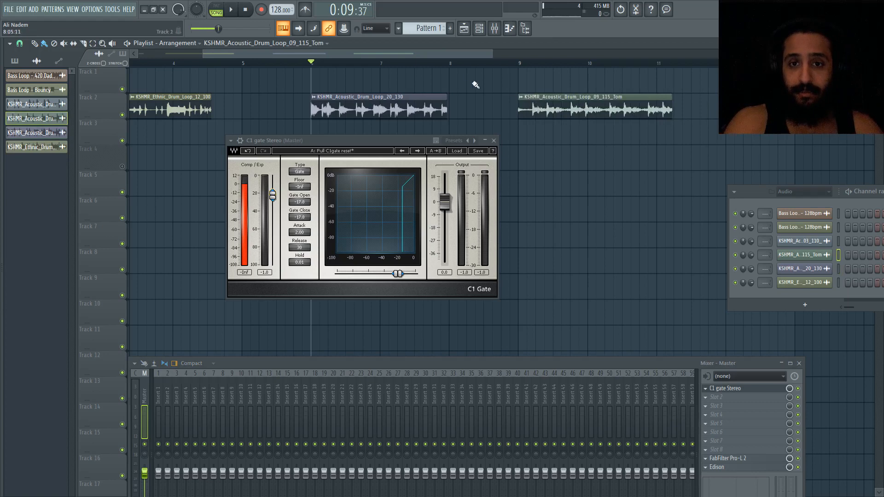
click(519, 65)
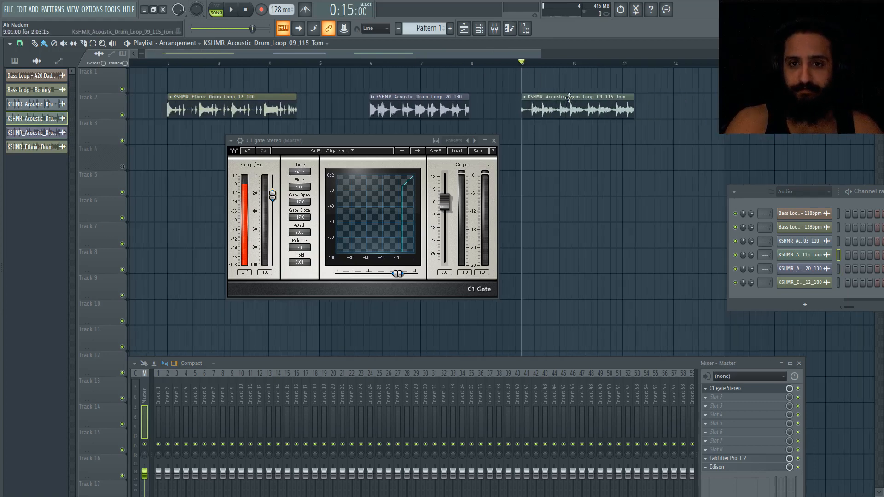
- Play the 09_115_Tom loop with both gate thresholds at -Inf, and raise them together to -12.9
click(761, 390)
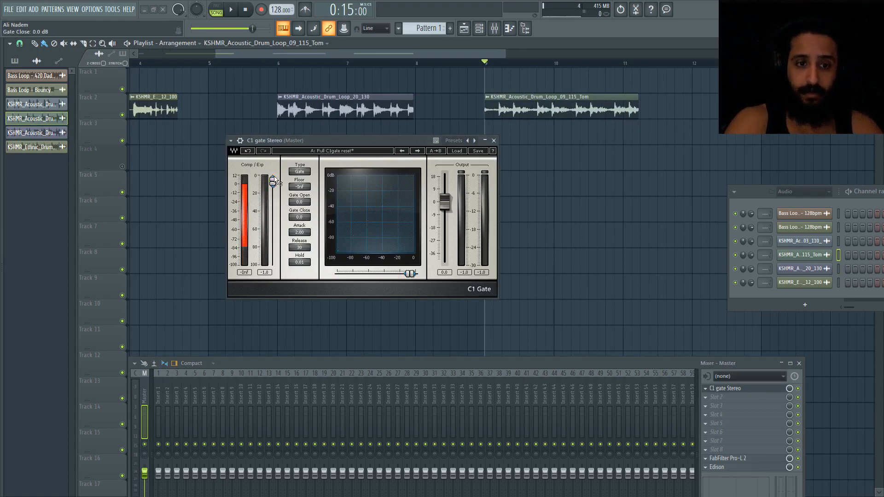
key(space)
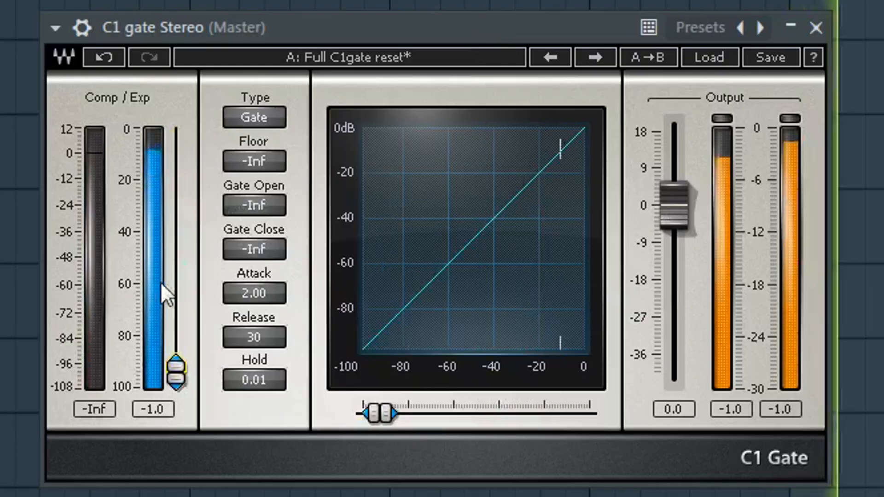
drag(272, 258, 272, 250)
drag(176, 324, 176, 171)
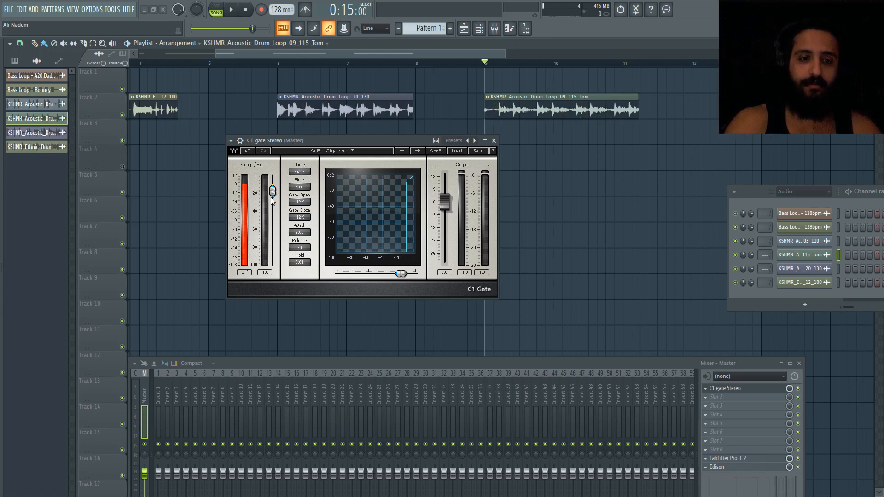
- Switch the C1 type to Expander and set gate open to -15.1 and gate close to -28.5 on the Tom loop
click(300, 172)
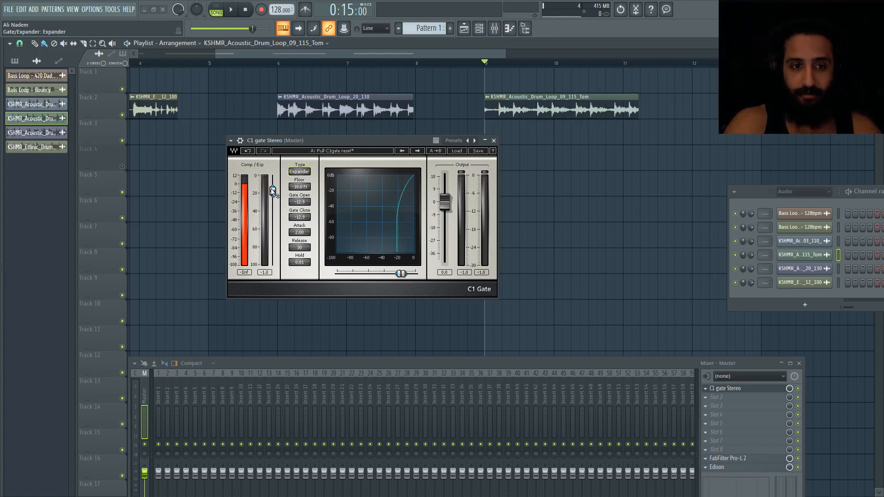
mouse_move(273, 190)
mouse_down()
mouse_move(272, 235)
mouse_move(272, 204)
mouse_up()
mouse_move(173, 202)
mouse_down()
mouse_move(174, 173)
mouse_move(174, 193)
mouse_up()
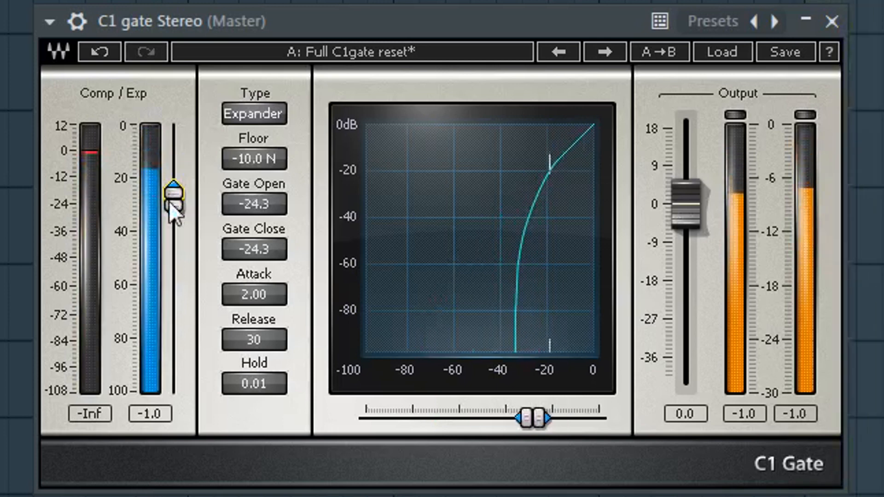
click(251, 167)
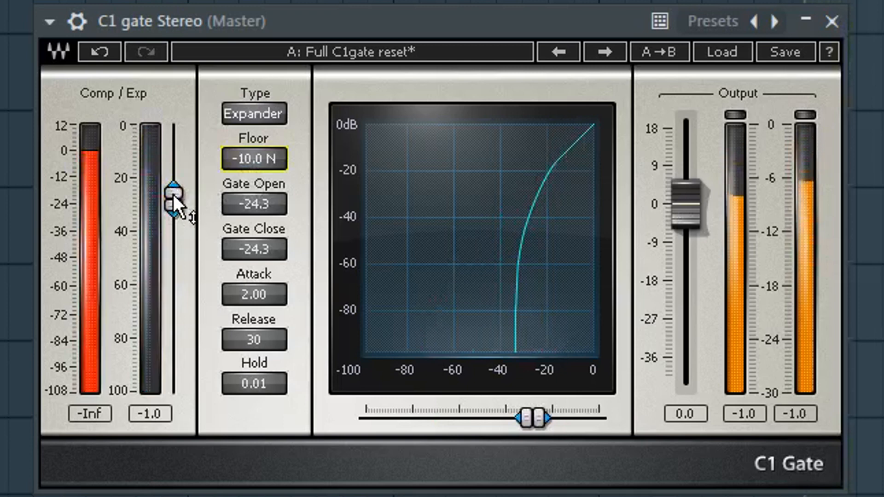
drag(174, 205, 174, 170)
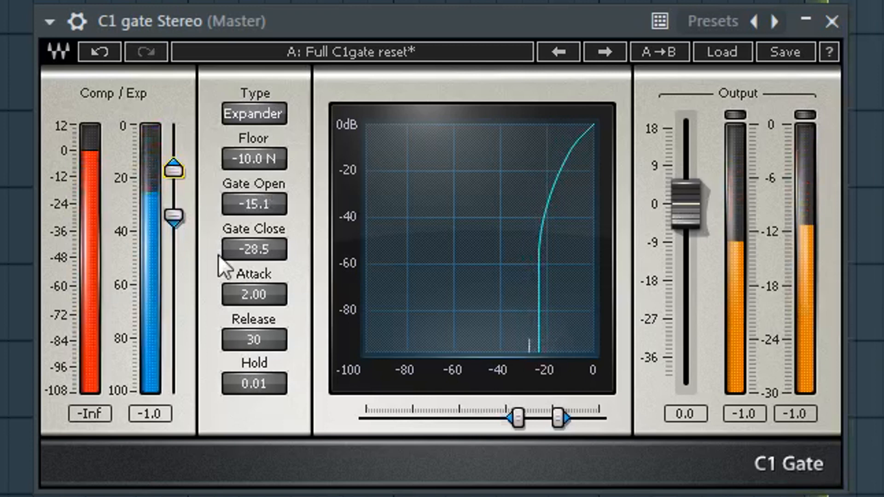
- Set the C1 gate's release to 150, keep the attack at 2.00, and nudge the plugin window slightly
drag(255, 341, 256, 262)
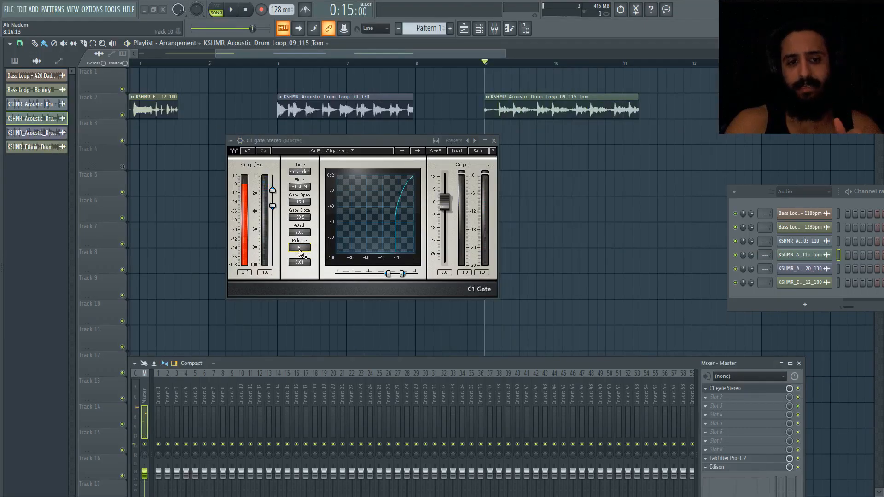
drag(342, 145, 347, 148)
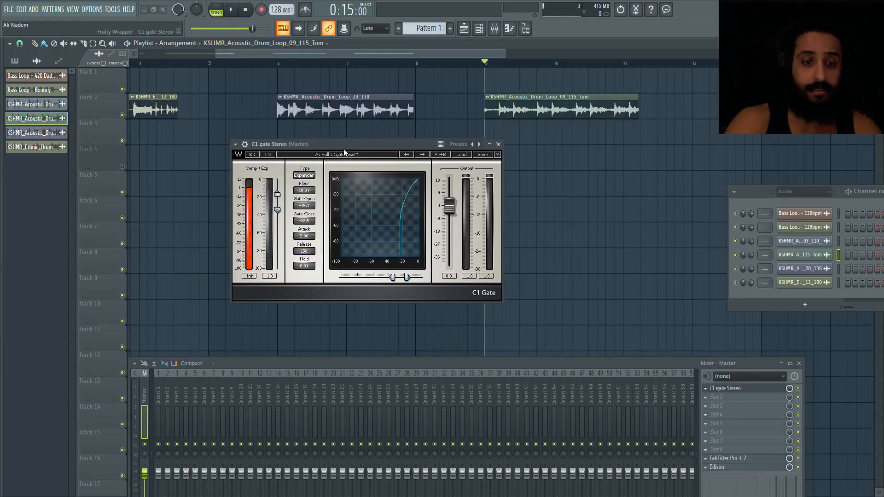
drag(304, 237, 338, 239)
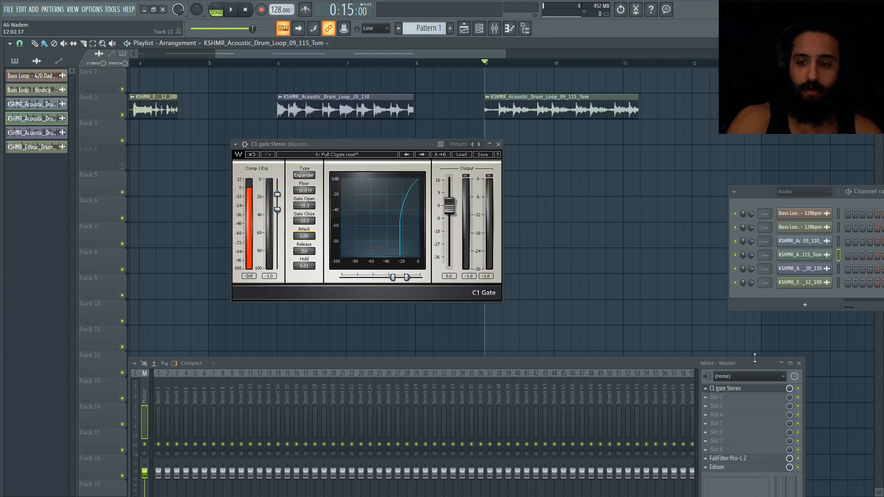
- Compare the Tom loop with the master track's C1 gate bypassed and enabled, playing it each way
click(799, 390)
drag(760, 367, 752, 362)
key(space)
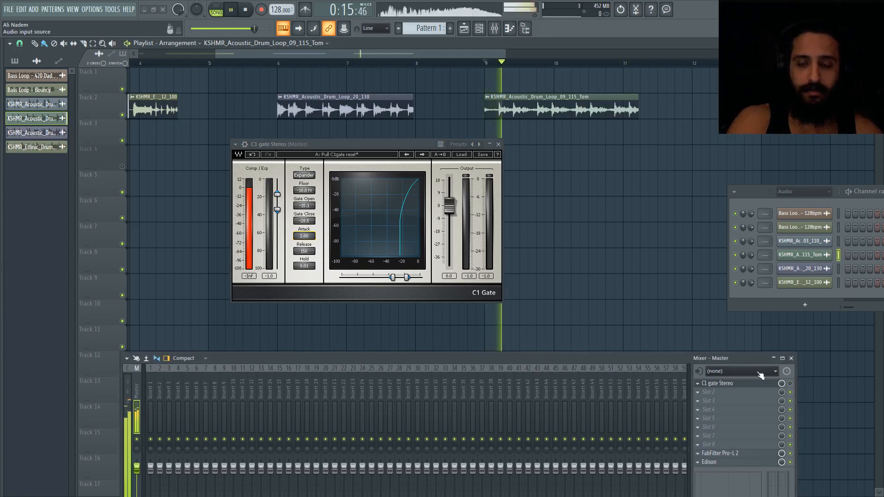
key(space)
click(791, 384)
key(space)
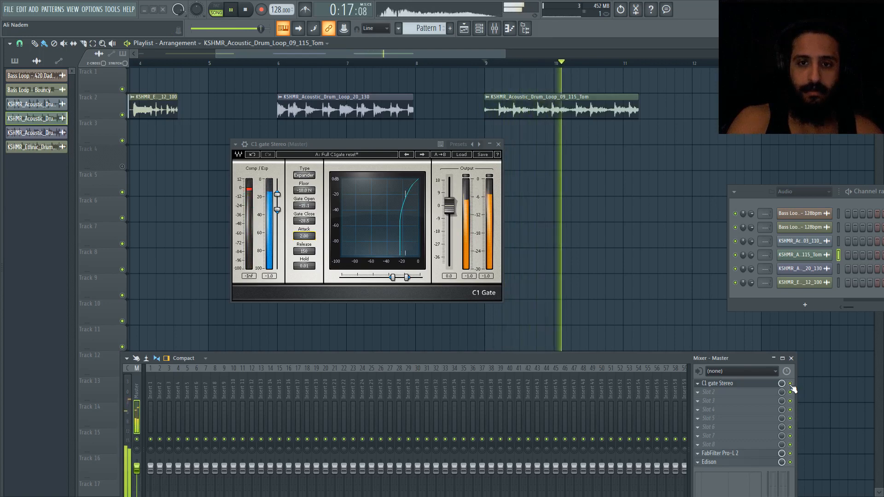
key(space)
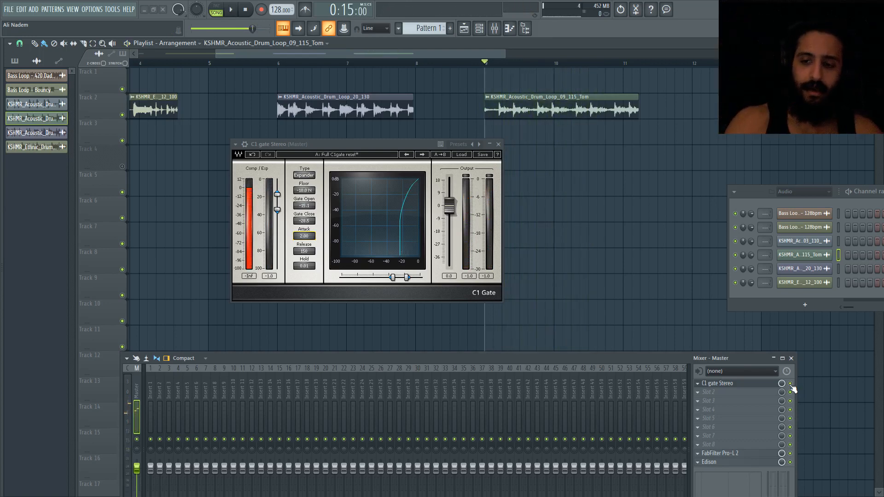
key(space)
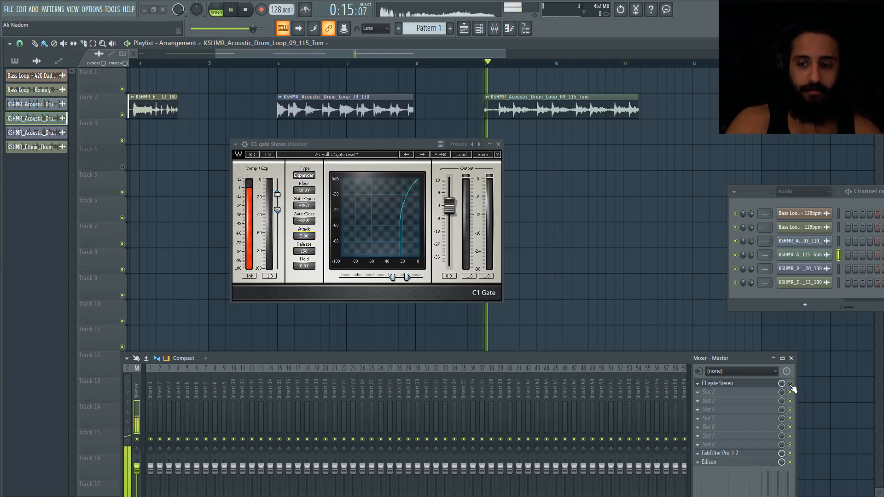
key(space)
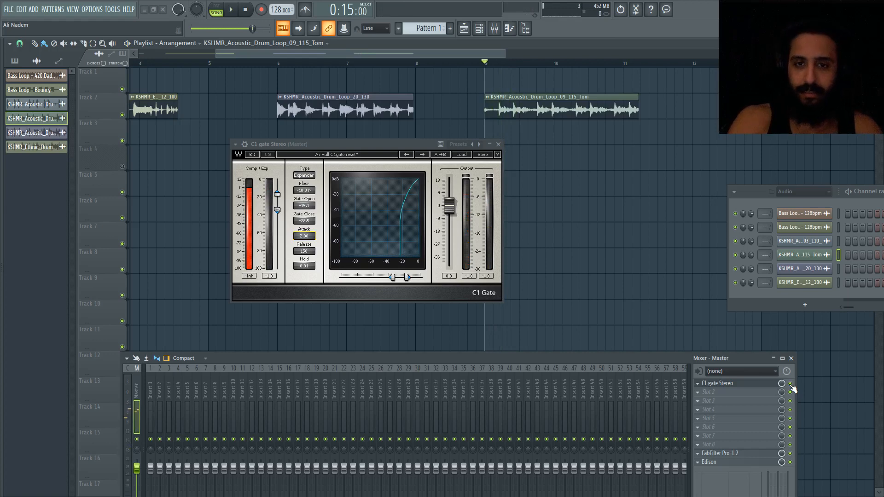
drag(388, 53, 306, 54)
scroll(355, 80, down, 3)
drag(328, 147, 294, 160)
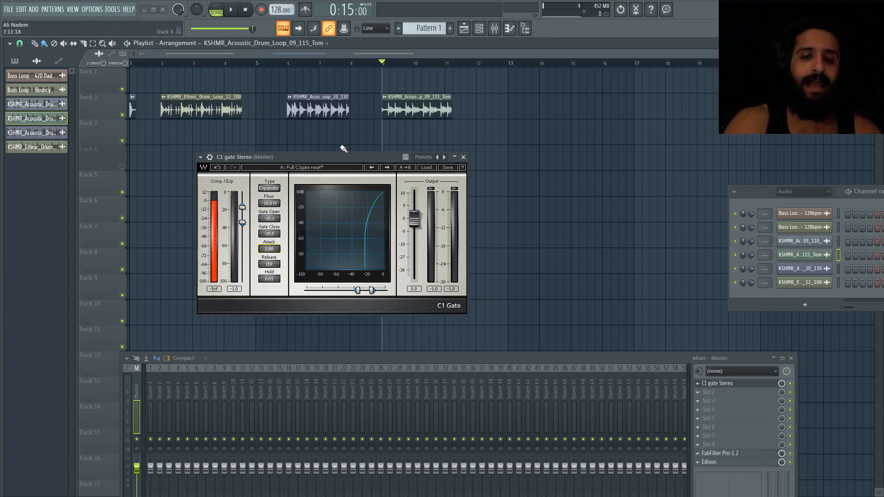
mouse_move(341, 157)
mouse_down()
mouse_move(327, 132)
mouse_move(328, 148)
mouse_up()
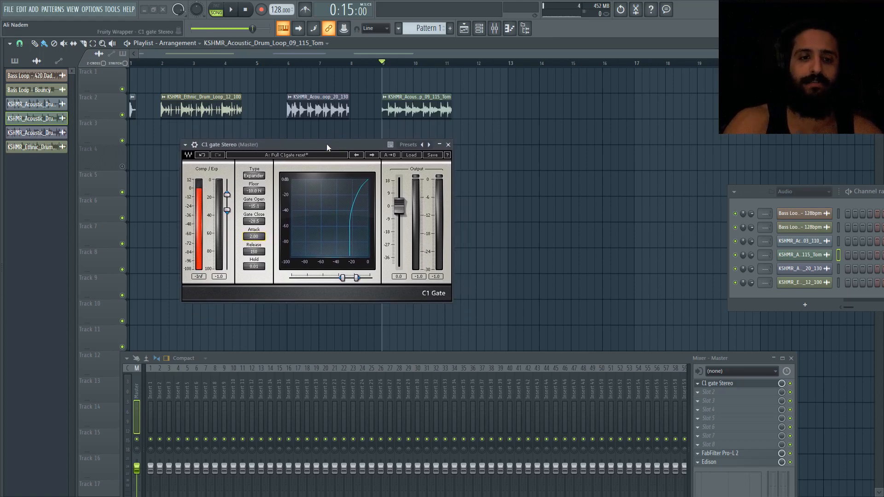